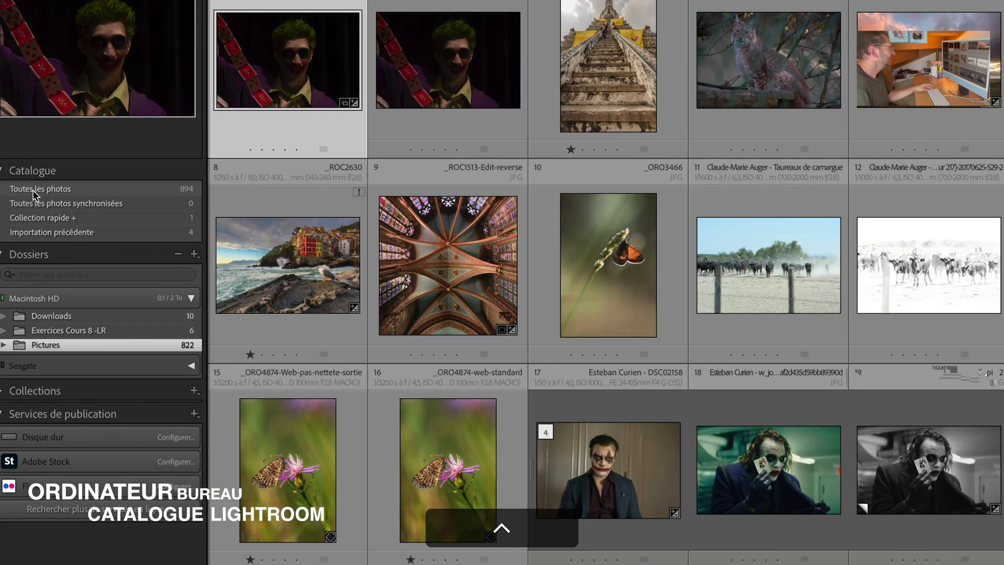
Select every photo in the whole catalogue and create smart previews (aperçus dynamiques) for them
{"action": "left_click", "coordinate": [38, 189]}
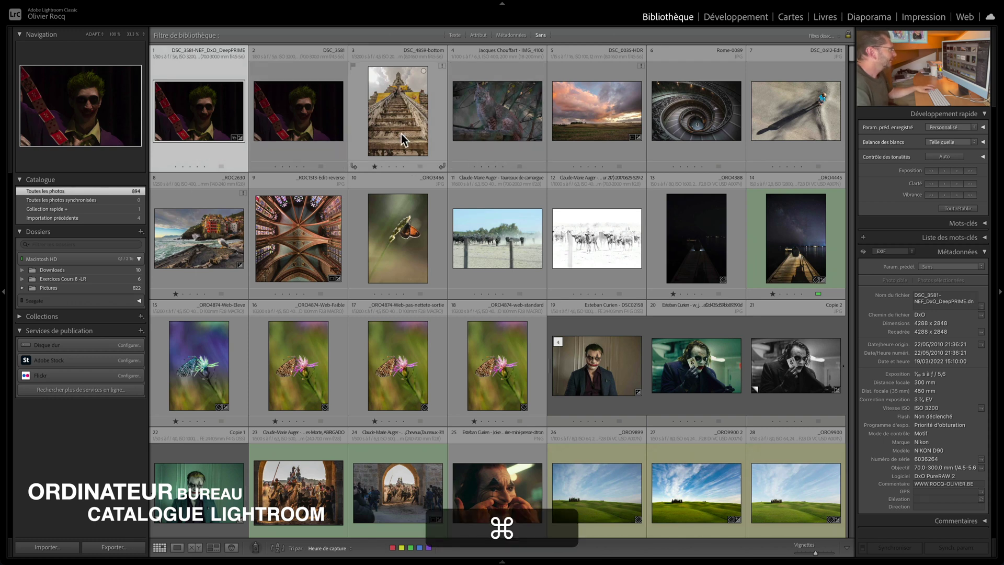
{"action": "key", "text": "super+a"}
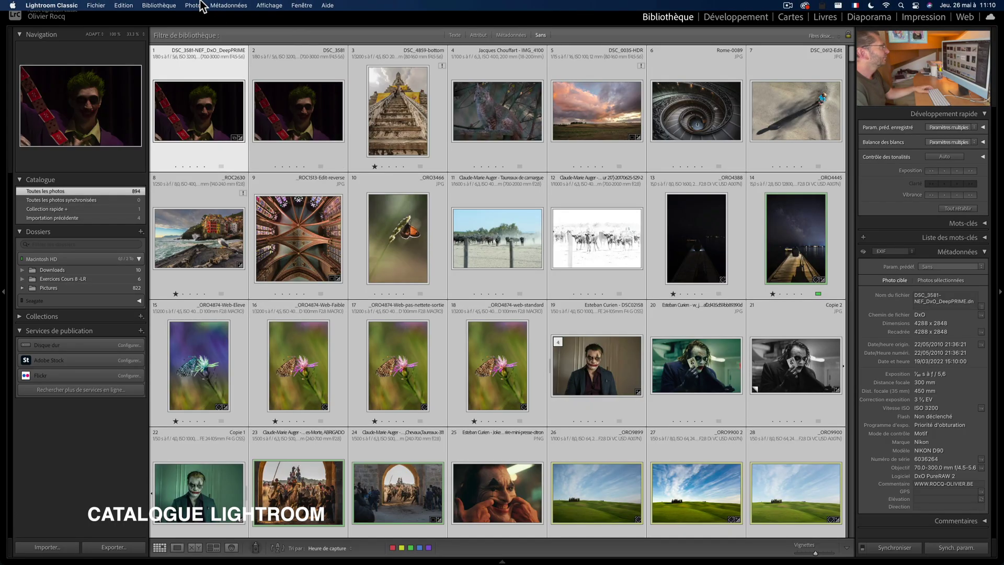
{"action": "left_click", "coordinate": [169, 6]}
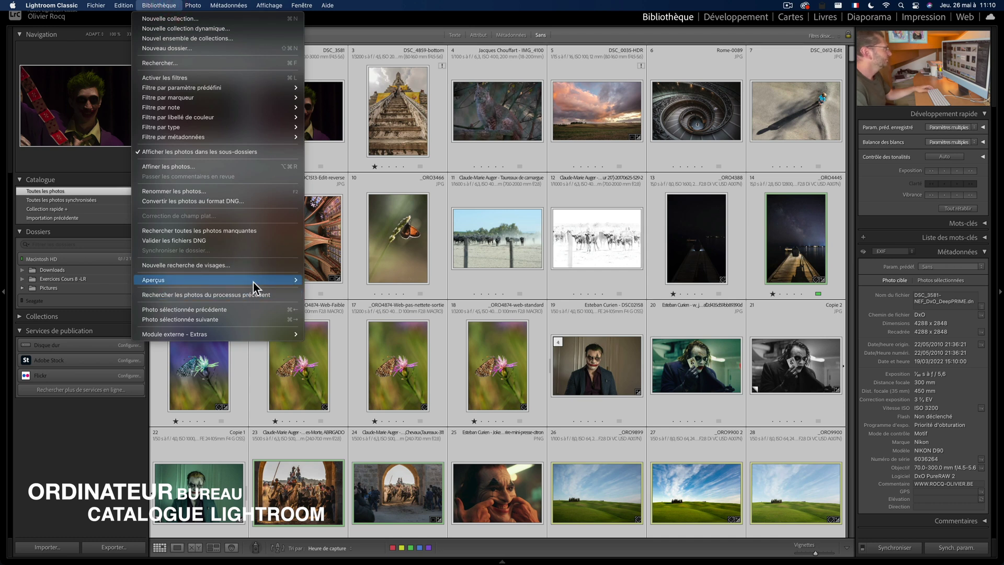
{"action": "mouse_move", "coordinate": [253, 280]}
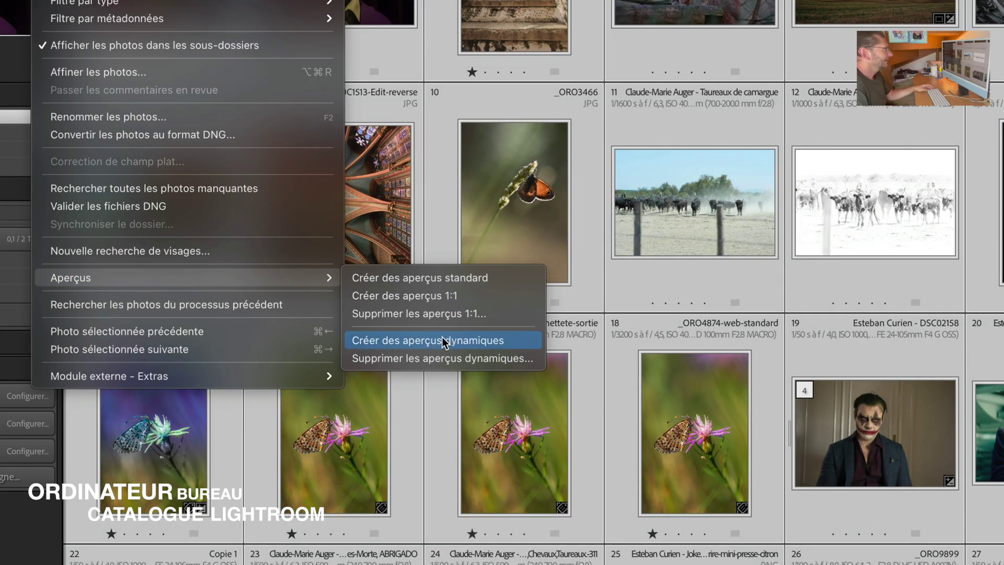
{"action": "left_click", "coordinate": [442, 341]}
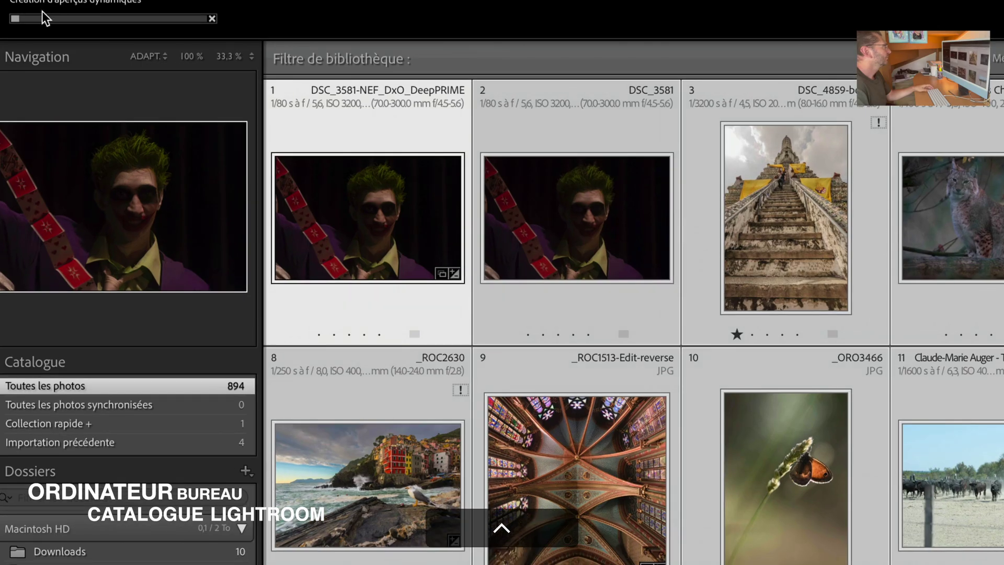
{"action": "left_click", "coordinate": [42, 11]}
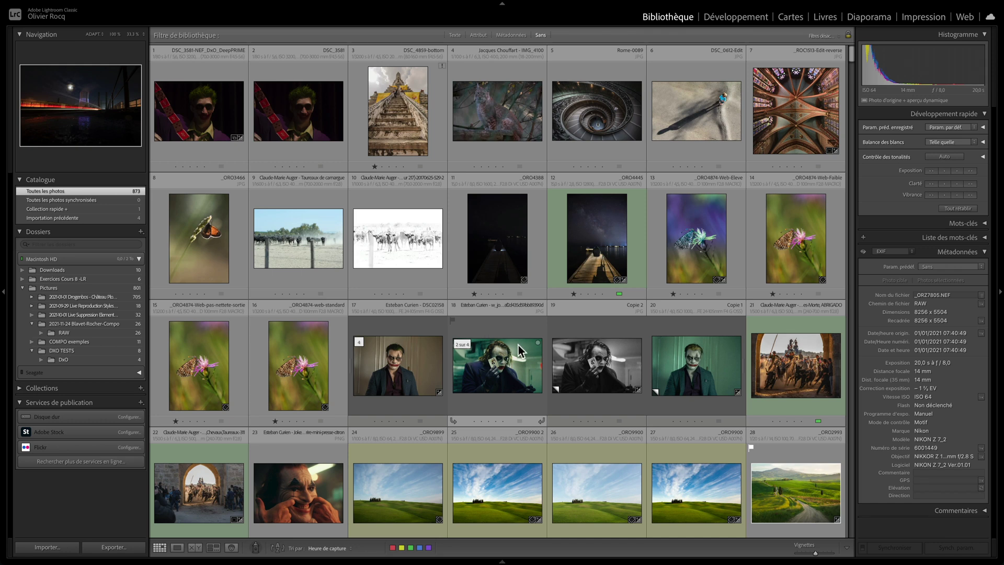
Select the pale green-hill photo _ORO9900.dng and check its smart preview status below the histogram
{"action": "scroll", "coordinate": [518, 345], "scroll_direction": "down", "scroll_amount": 3}
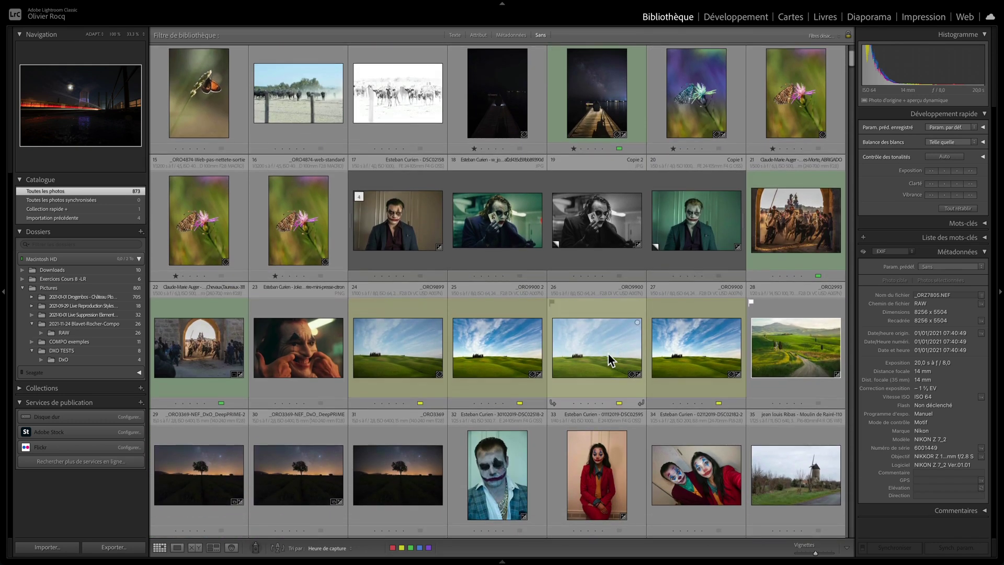
{"action": "left_click", "coordinate": [610, 358]}
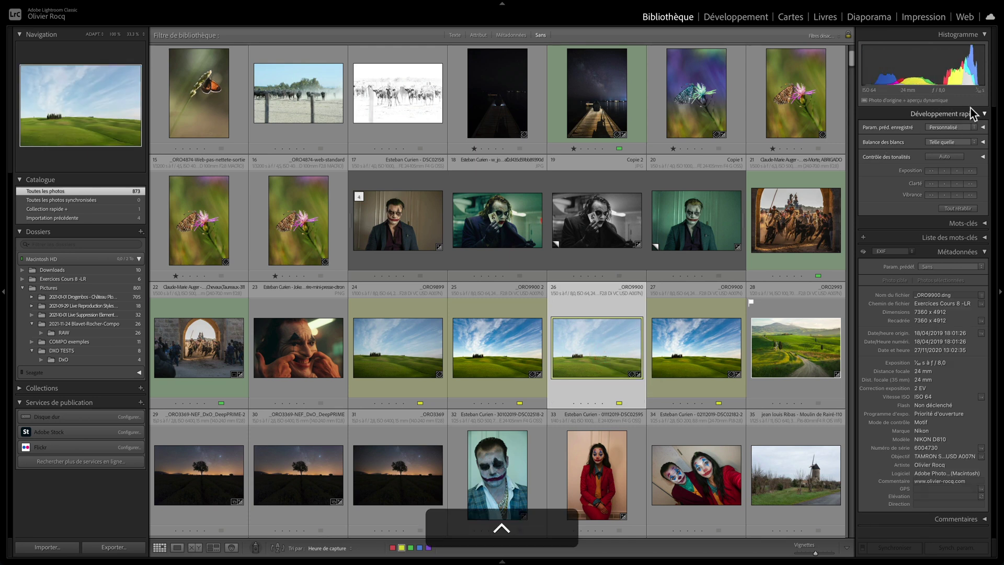
{"action": "scroll", "coordinate": [971, 108], "scroll_direction": "up", "scroll_amount": 3, "text": "ctrl"}
{"action": "scroll", "coordinate": [971, 109], "scroll_direction": "up", "scroll_amount": 2, "text": "ctrl"}
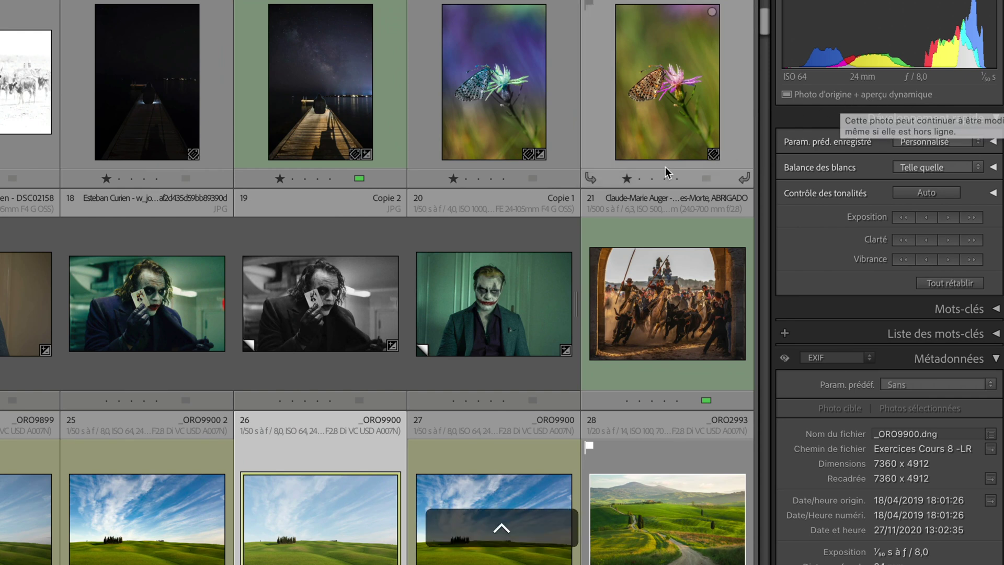
{"action": "scroll", "coordinate": [665, 168], "scroll_direction": "down", "scroll_amount": 5, "text": "ctrl"}
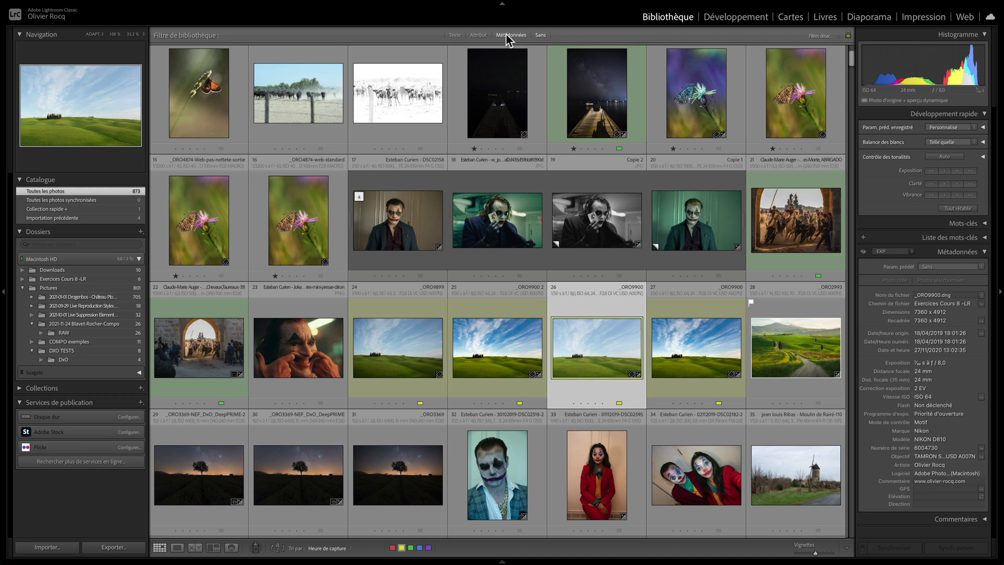
Show the library's metadata filter and set its second Date column to smart preview status (Etat de l'aperçu dynamique)
{"action": "key", "text": "dollar"}
{"action": "key", "text": "dollar"}
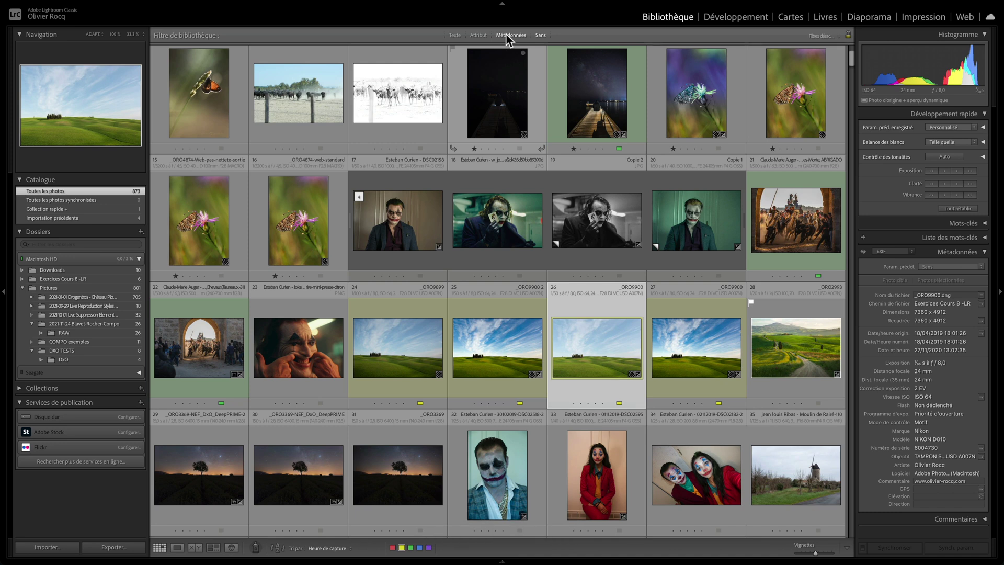
{"action": "left_click", "coordinate": [507, 35]}
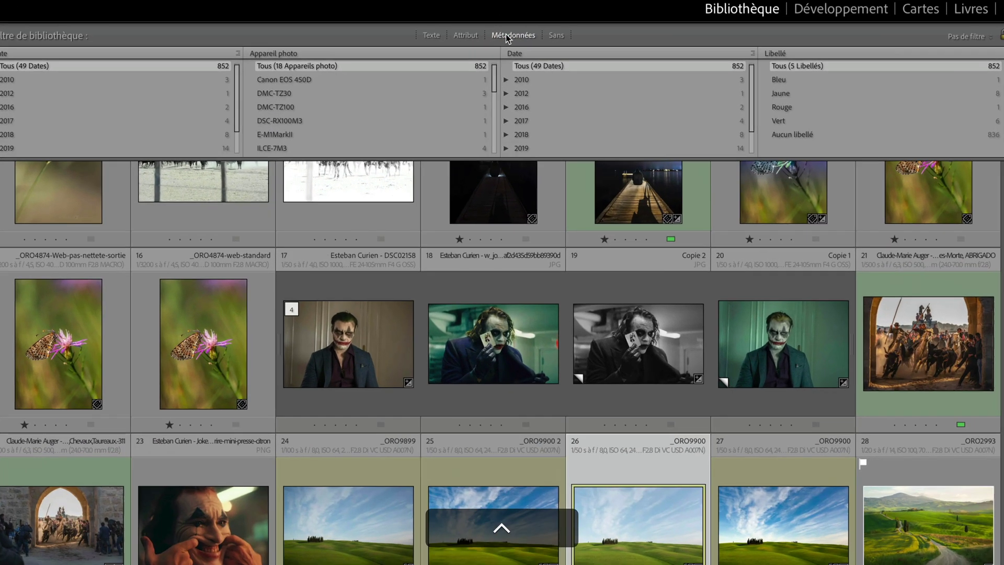
{"action": "left_click", "coordinate": [527, 55]}
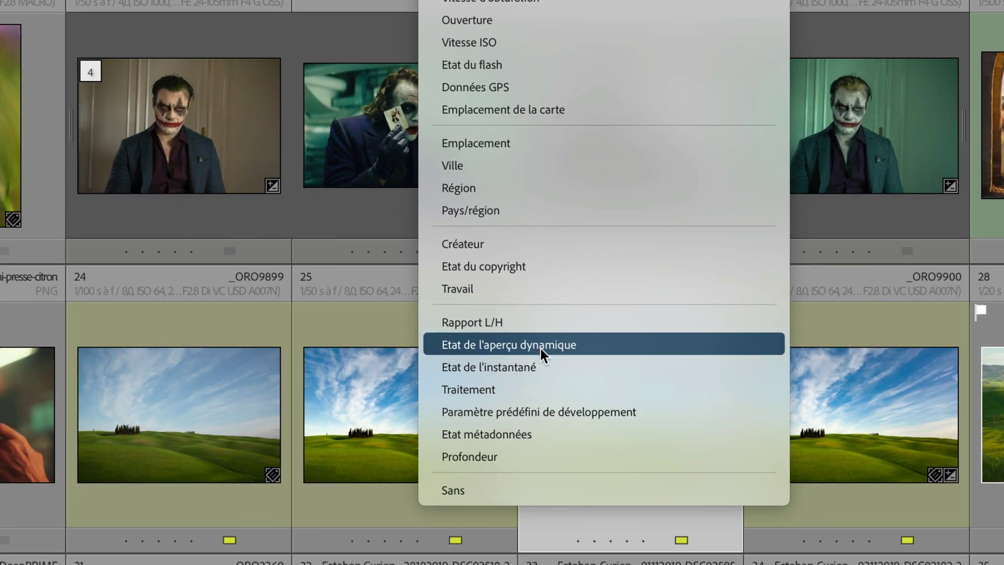
{"action": "left_click", "coordinate": [540, 348]}
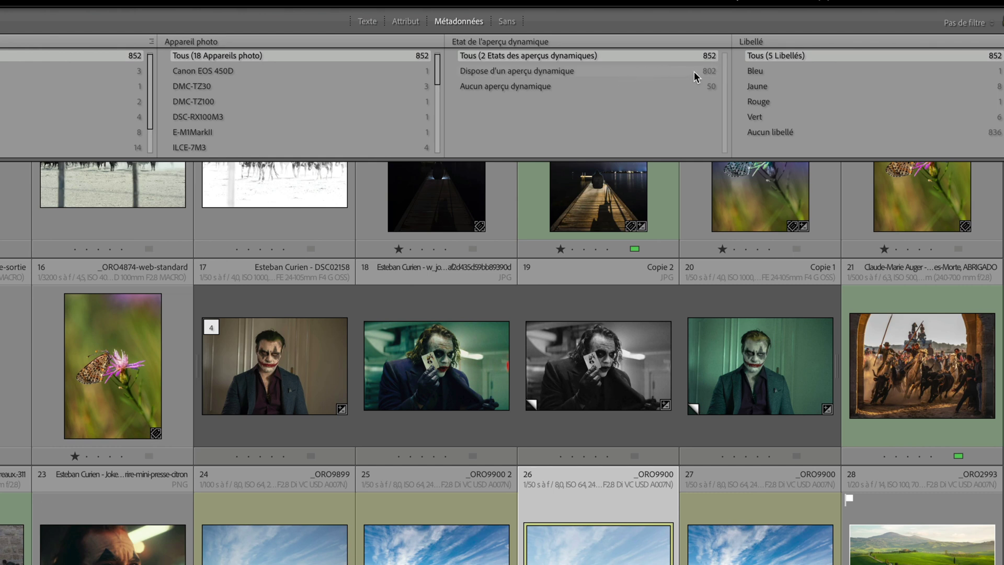
Filter the catalogue to photos without a smart preview, examine their missing-file badges, and restore the unfiltered view
{"action": "left_click", "coordinate": [600, 85]}
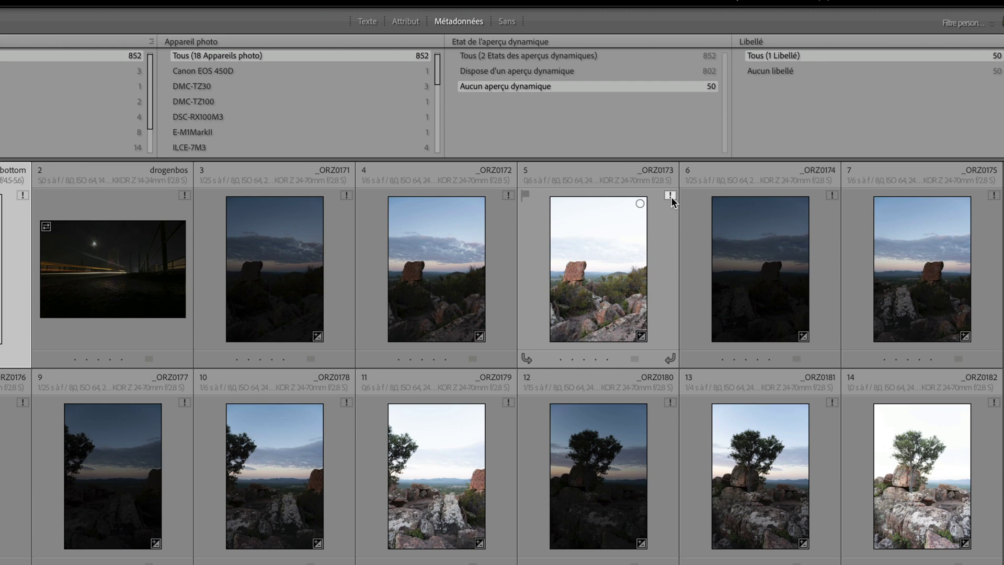
{"action": "mouse_move", "coordinate": [670, 197]}
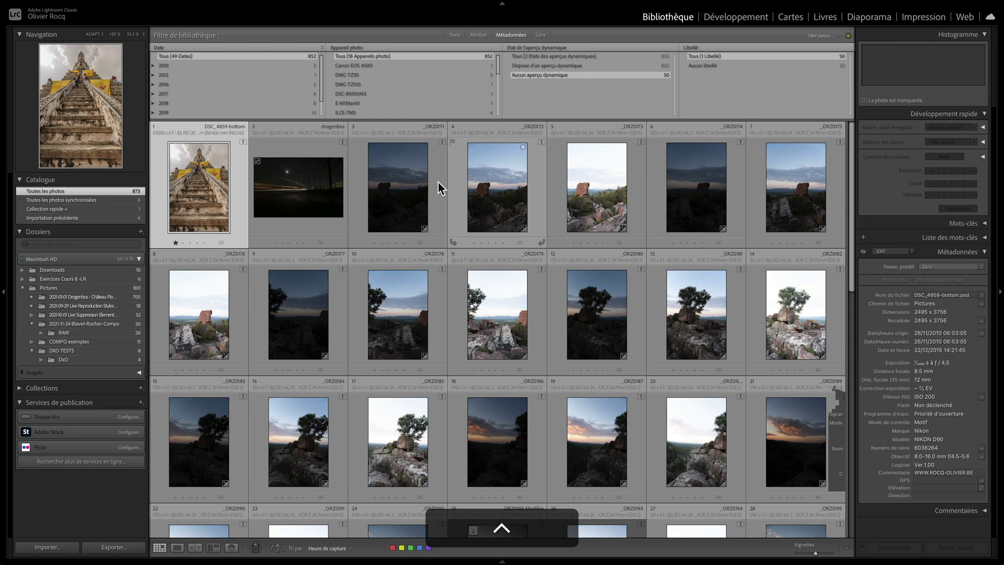
{"action": "left_click", "coordinate": [523, 57]}
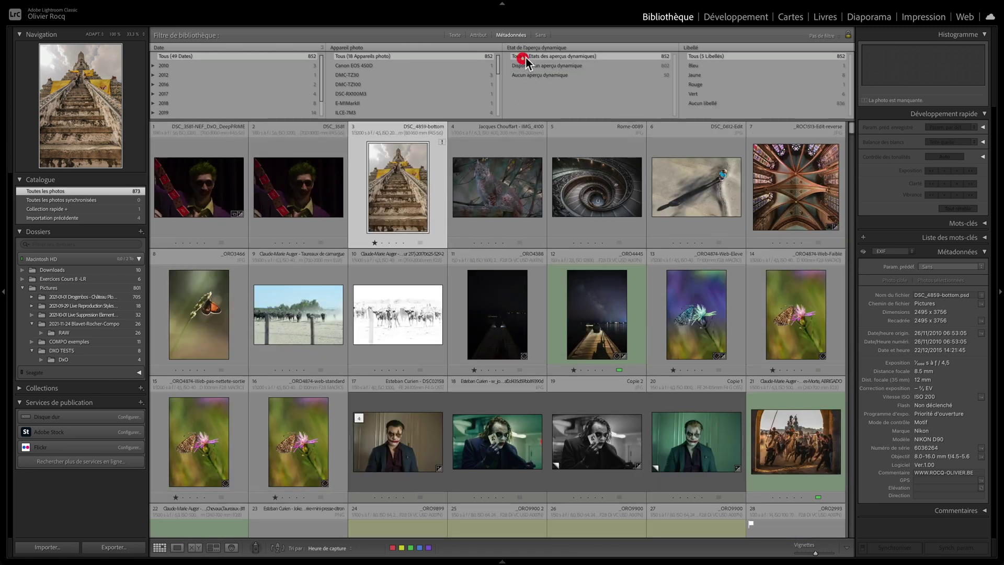
{"action": "key", "text": "super+l"}
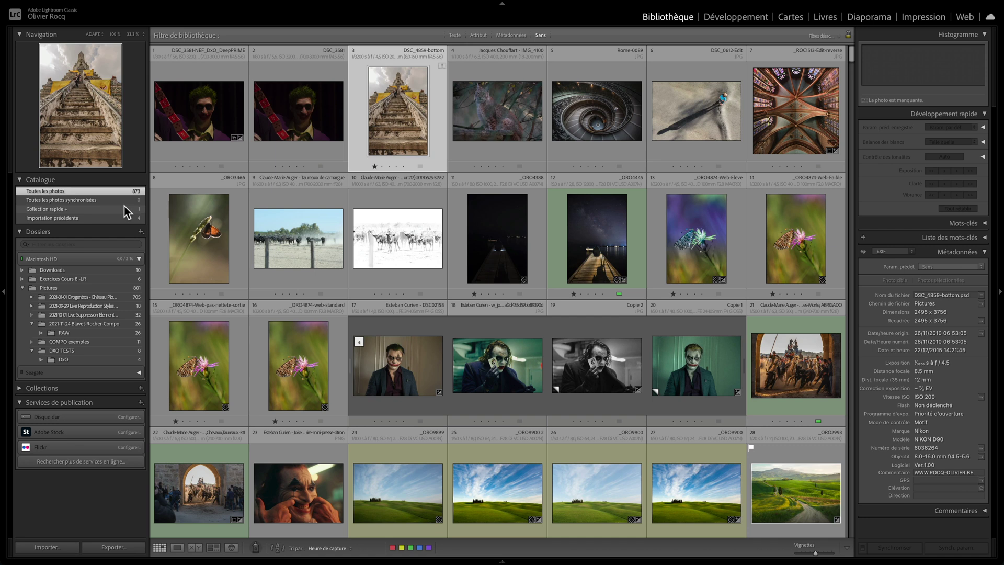
{"action": "mouse_move", "coordinate": [65, 2]}
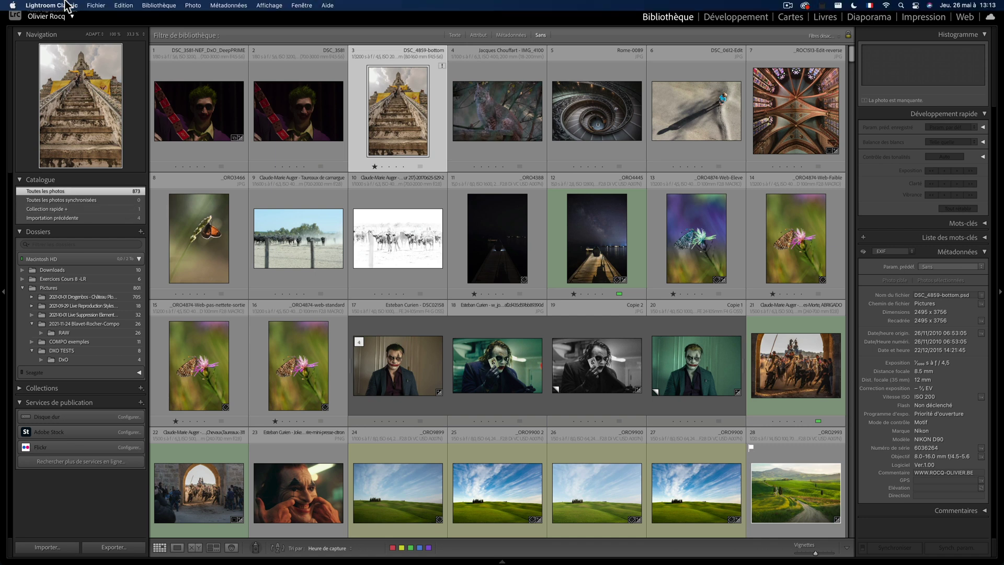
{"action": "left_click", "coordinate": [96, 5]}
{"action": "left_click", "coordinate": [158, 172]}
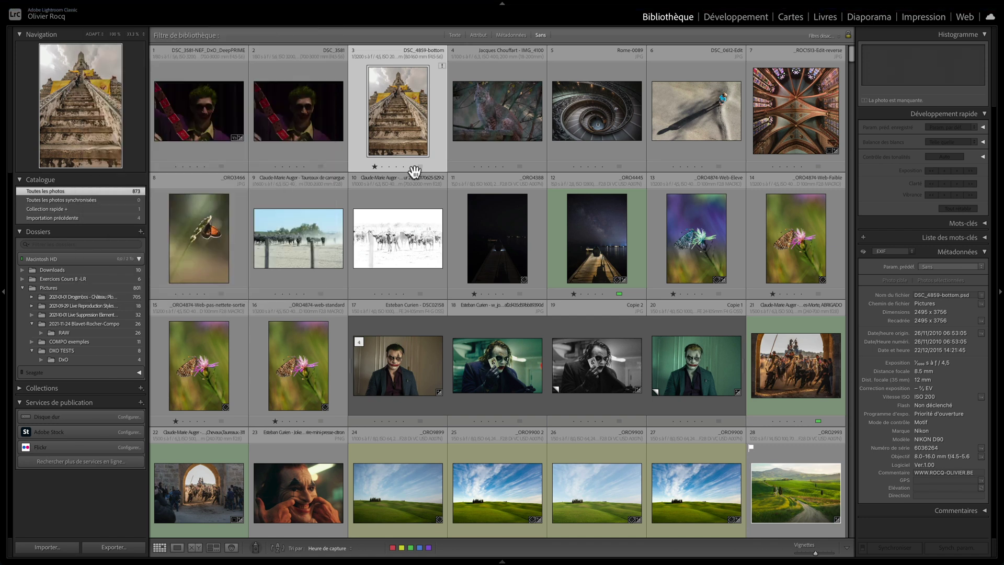
Select all photos and set up an export as a catalogue named "Catalogue Vacances"
{"action": "key", "text": "super"}
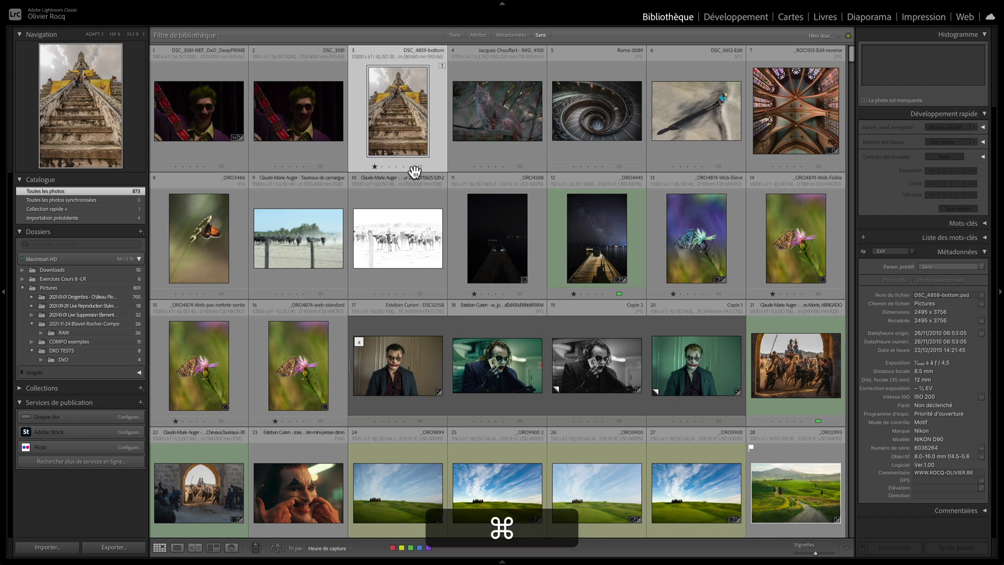
{"action": "key", "text": "super+a"}
{"action": "left_click", "coordinate": [96, 5]}
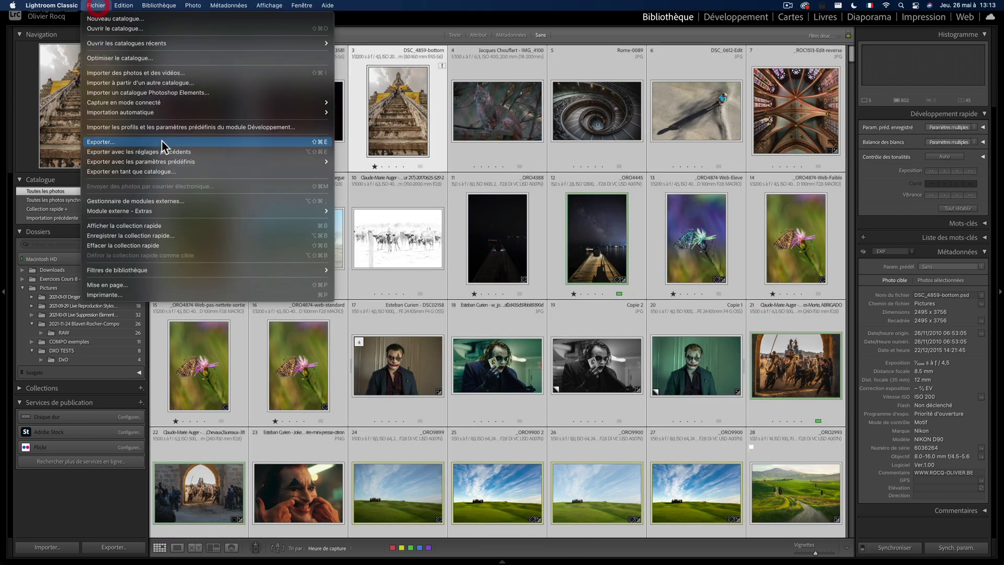
{"action": "key", "text": "ctrl"}
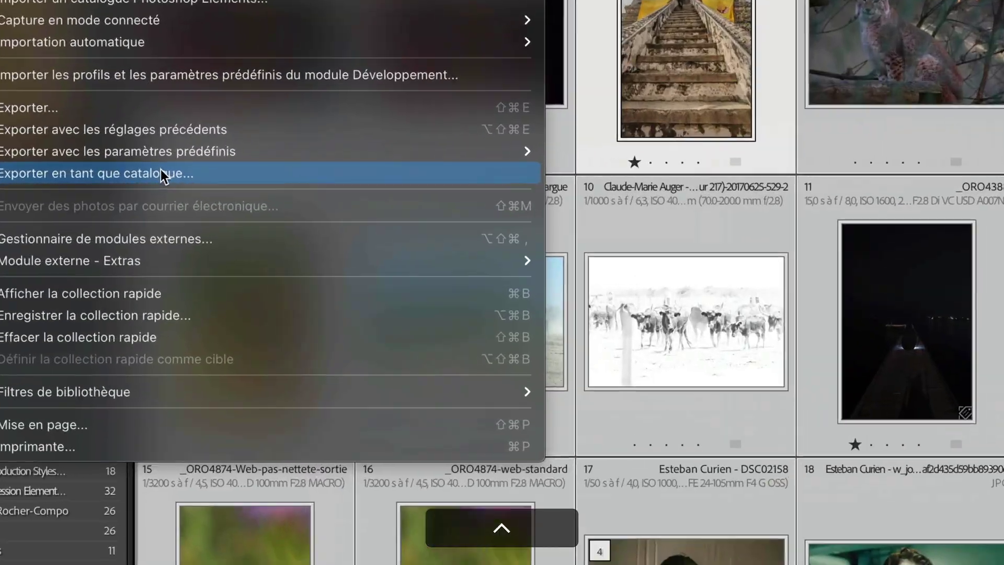
{"action": "left_click", "coordinate": [161, 173]}
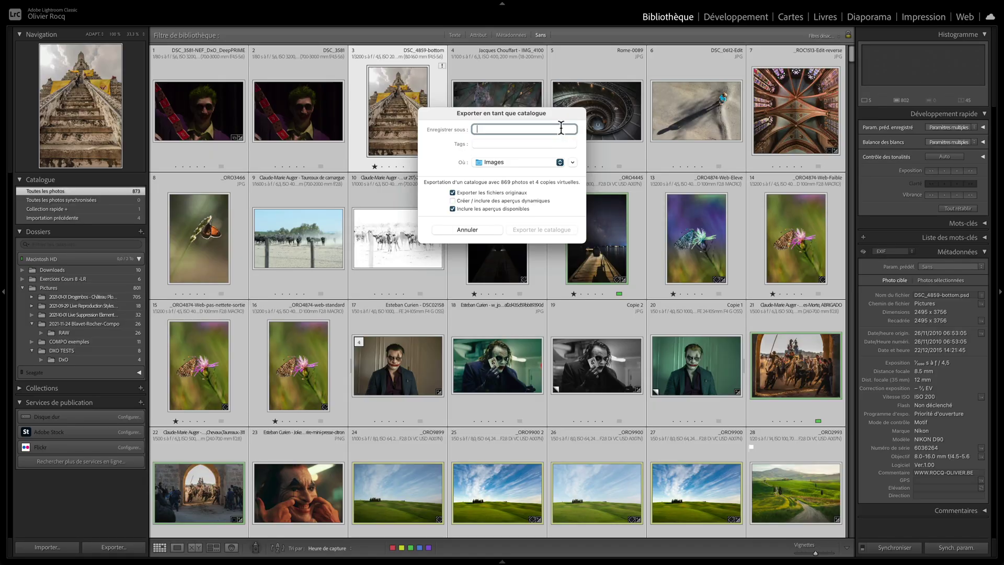
{"action": "type", "text": "Catalog"}
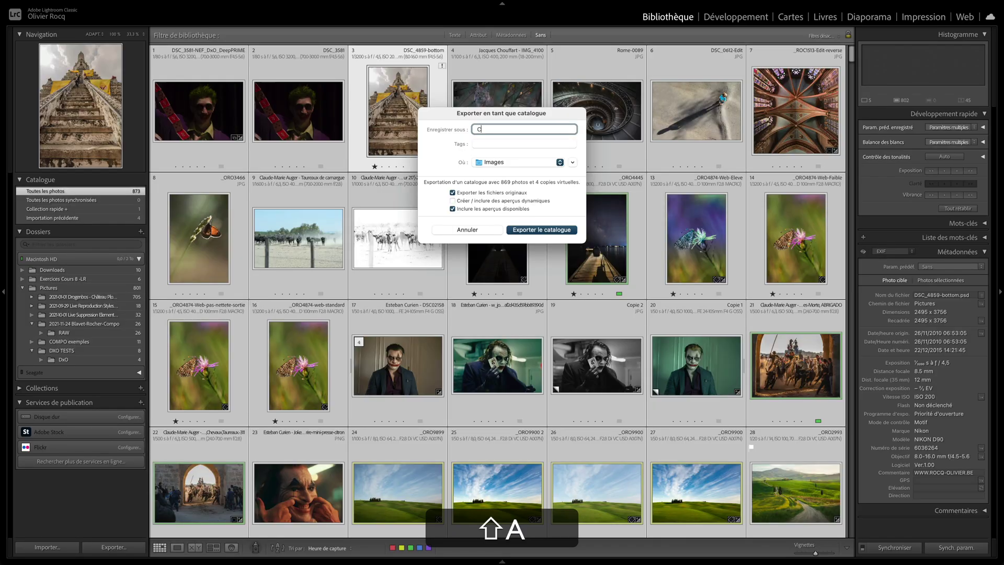
{"action": "type", "text": "ue Vacances"}
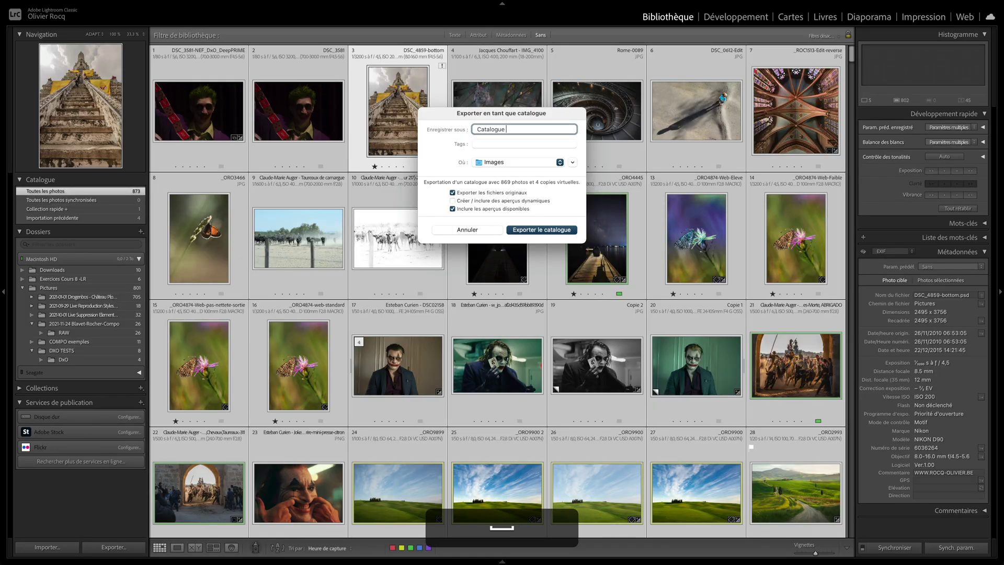
Export the catalogue to the Images folder without original files, including smart previews and available previews, and dismiss the problem report
{"action": "left_click", "coordinate": [467, 187]}
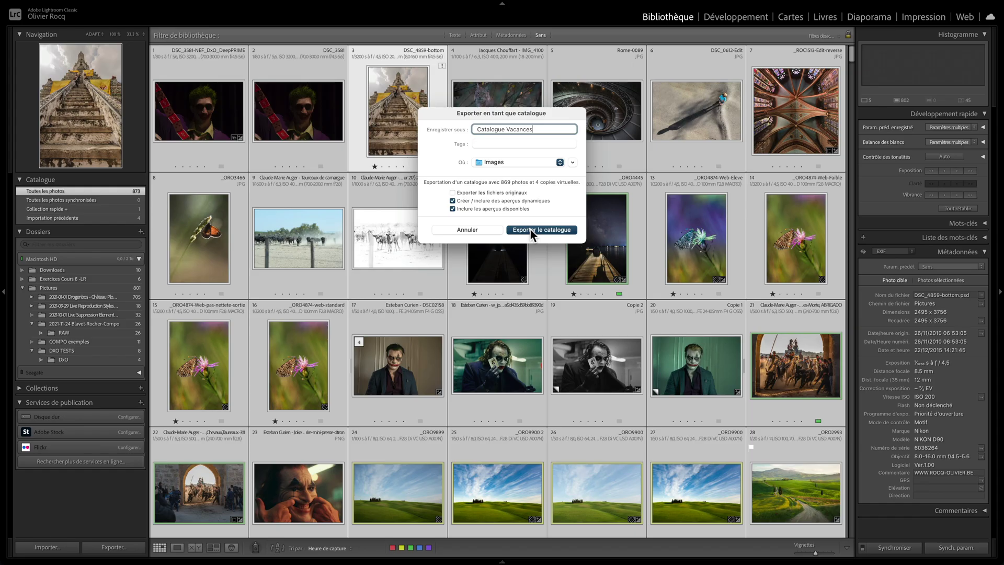
{"action": "left_click", "coordinate": [554, 258]}
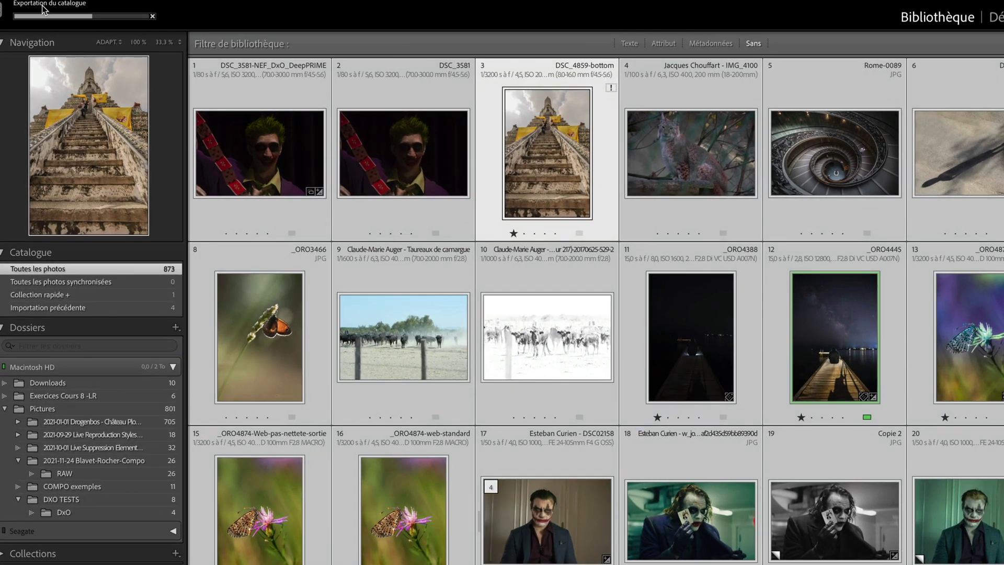
{"action": "left_click", "coordinate": [42, 6]}
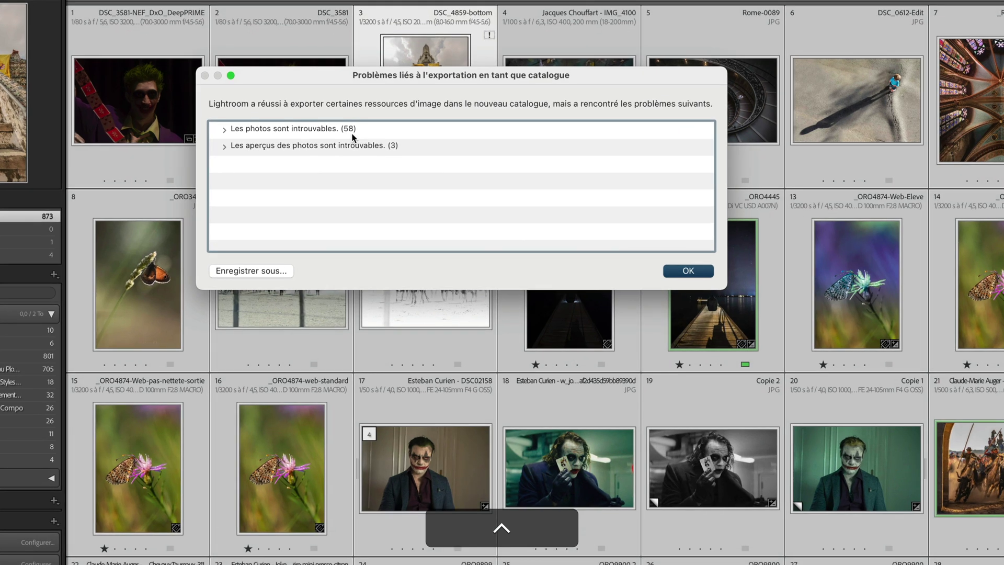
{"action": "left_click", "coordinate": [689, 270]}
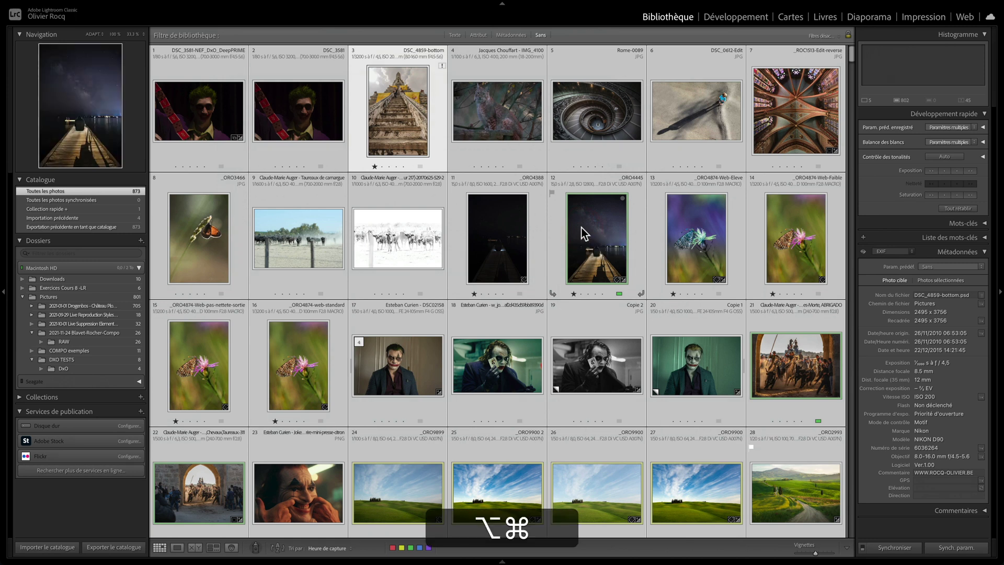
Switch to Finder, inspect the exported files in the Catalogue Vacances folder within Images, and return to the Images folder
{"action": "key", "text": "alt+super+space"}
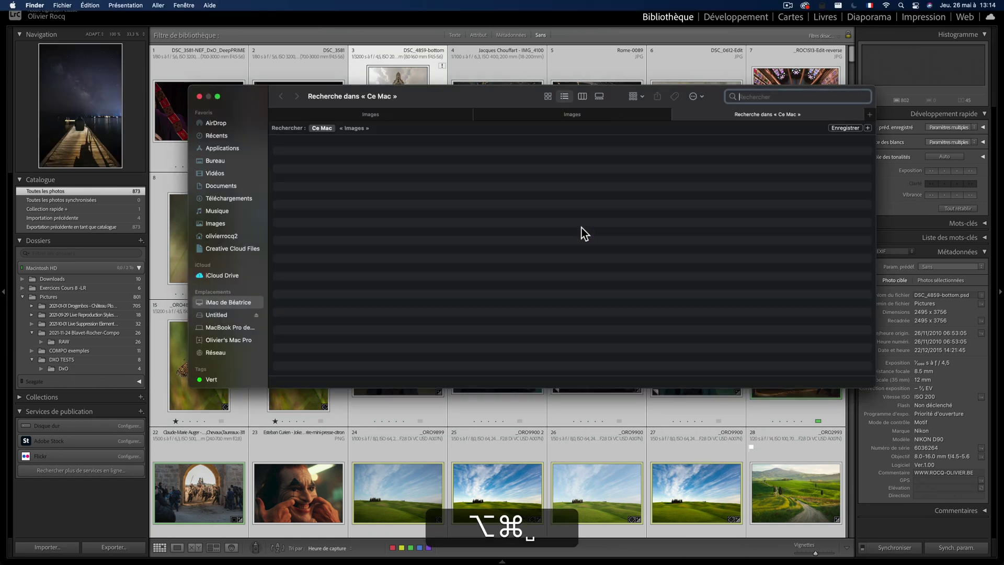
{"action": "left_click", "coordinate": [224, 224]}
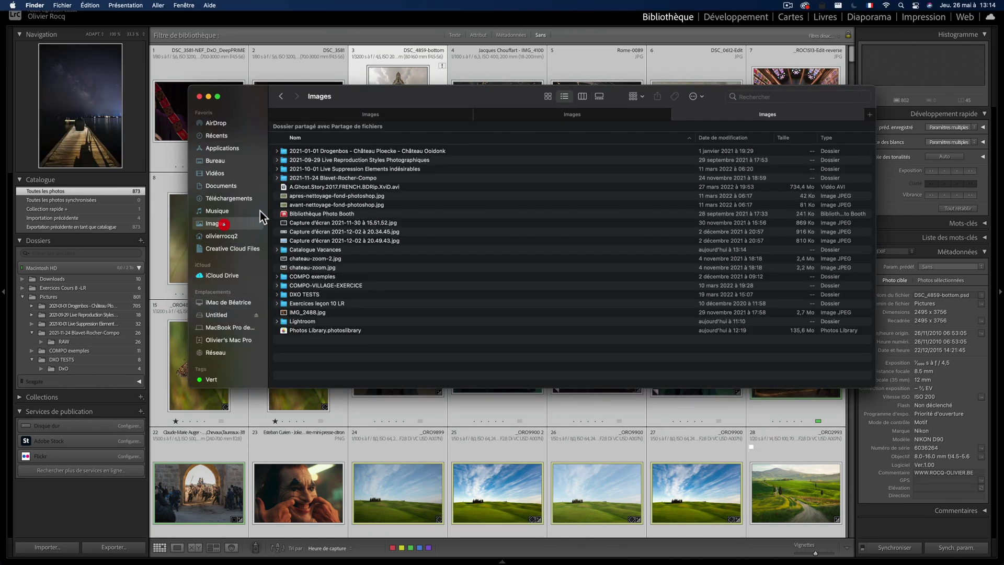
{"action": "left_click", "coordinate": [331, 251]}
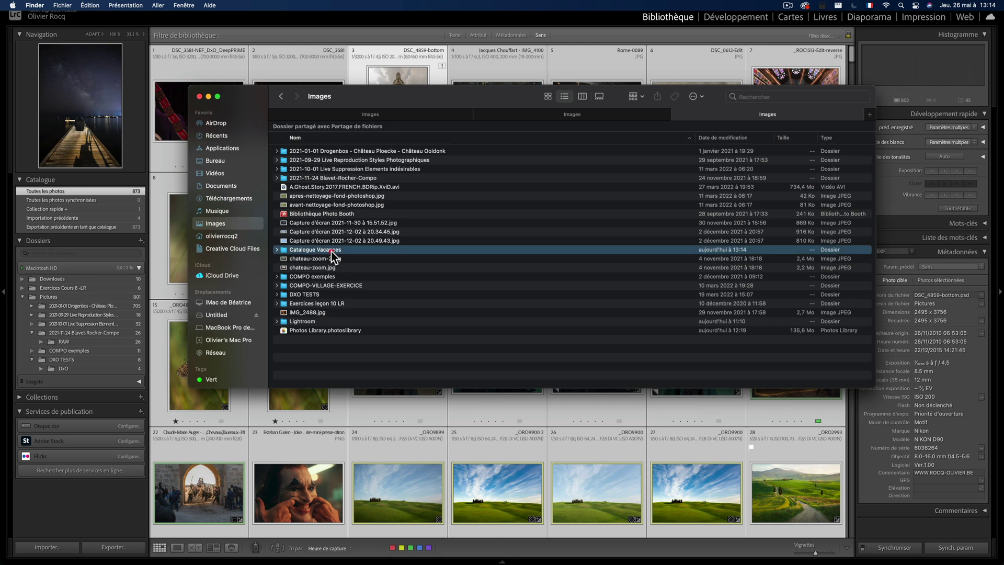
{"action": "double_click", "coordinate": [319, 251]}
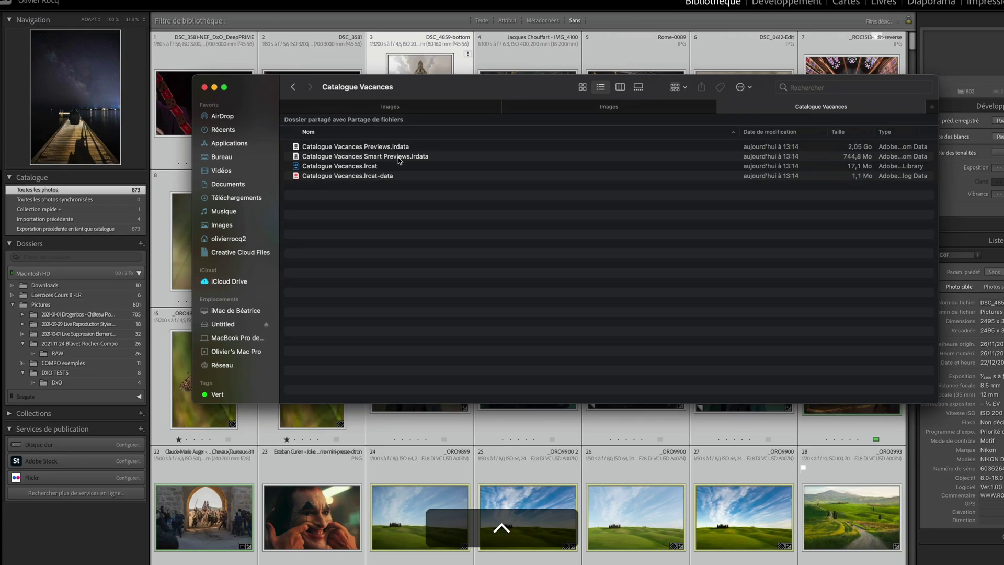
{"action": "key", "text": "super+Up"}
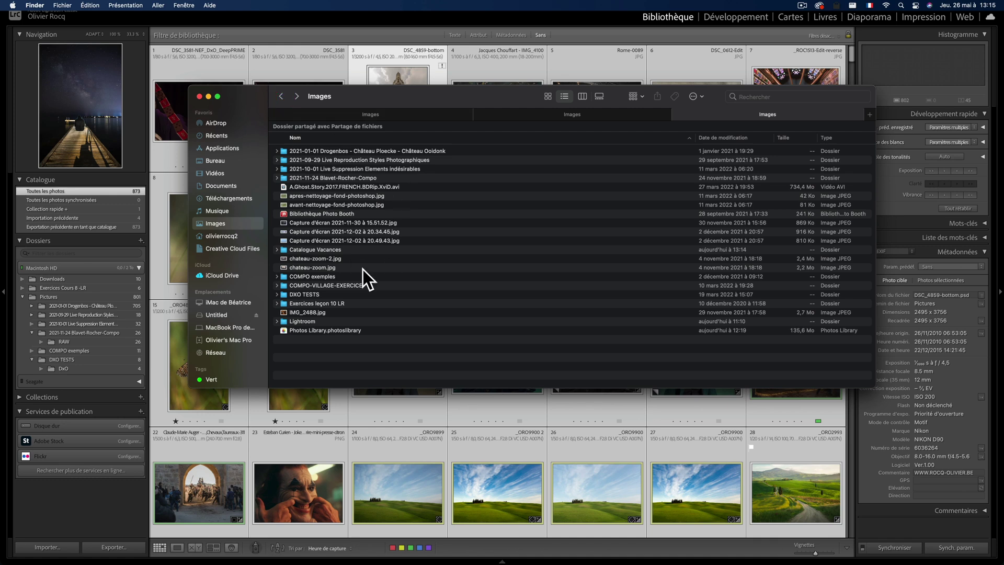
Display the file information for the Catalogue Vacances folder in Finder's Images folder
{"action": "left_click", "coordinate": [344, 251]}
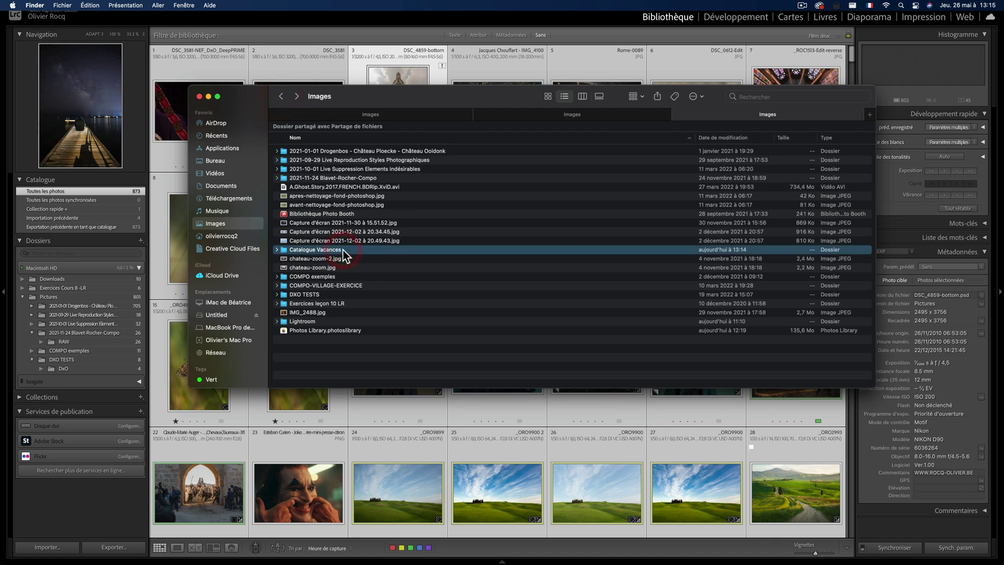
{"action": "right_click", "coordinate": [344, 256]}
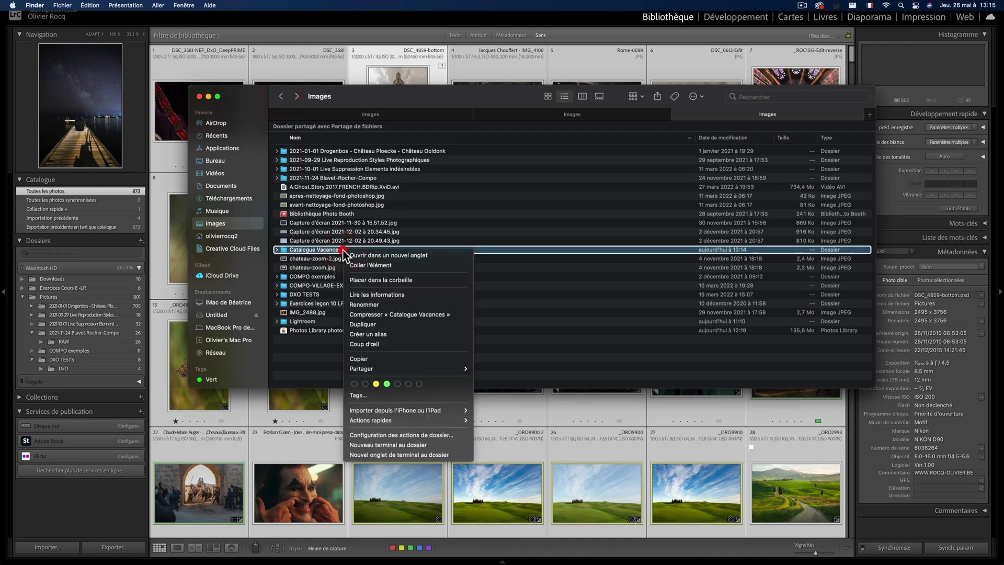
{"action": "left_click", "coordinate": [405, 296]}
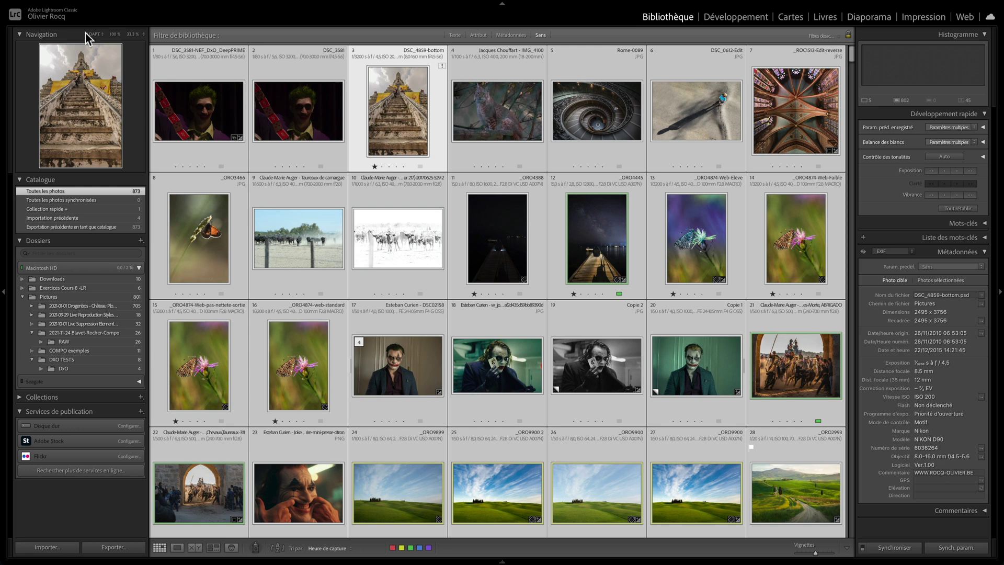
Open Catalogue Vacances.lrcat from Images/Catalogue Vacances, relaunch Lightroom with it, and look through its photos down to the night shots
{"action": "left_click", "coordinate": [96, 6]}
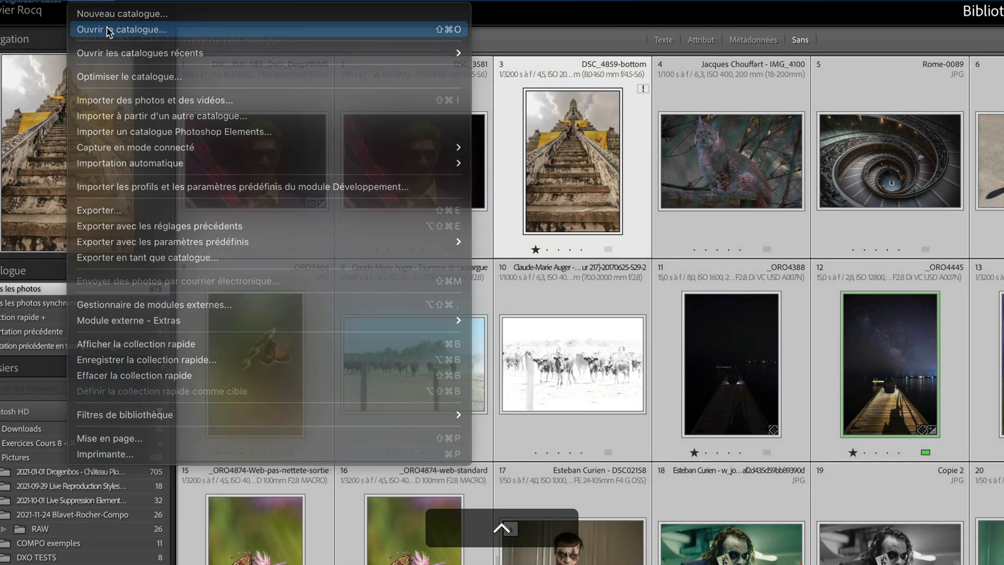
{"action": "left_click", "coordinate": [110, 31]}
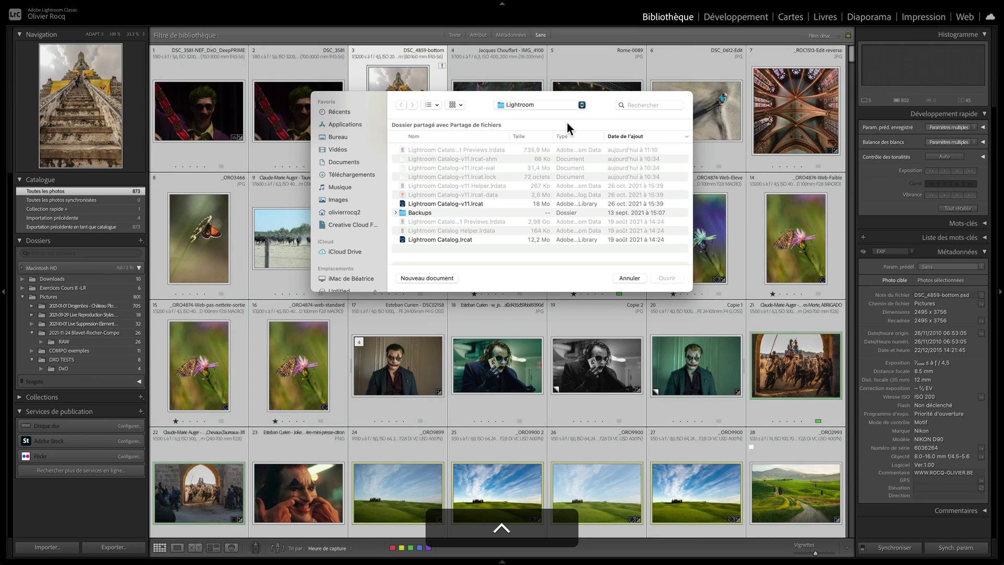
{"action": "left_click", "coordinate": [556, 105]}
{"action": "left_click", "coordinate": [545, 114]}
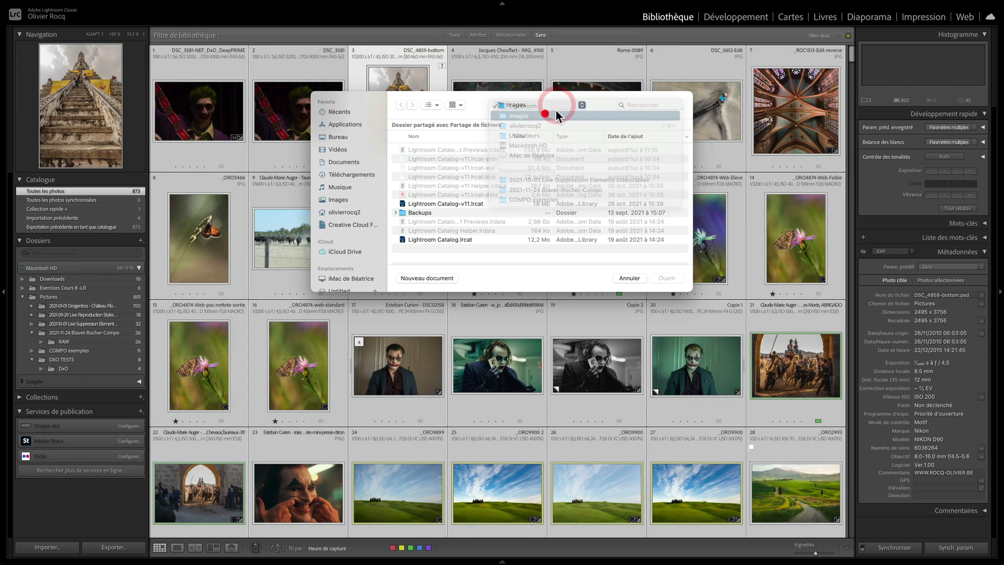
{"action": "double_click", "coordinate": [447, 149]}
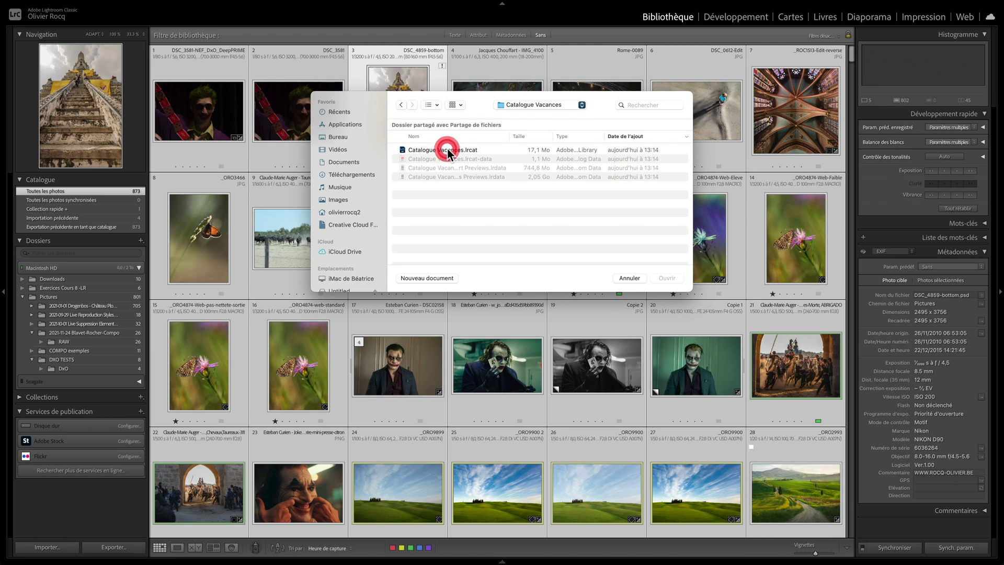
{"action": "double_click", "coordinate": [448, 150]}
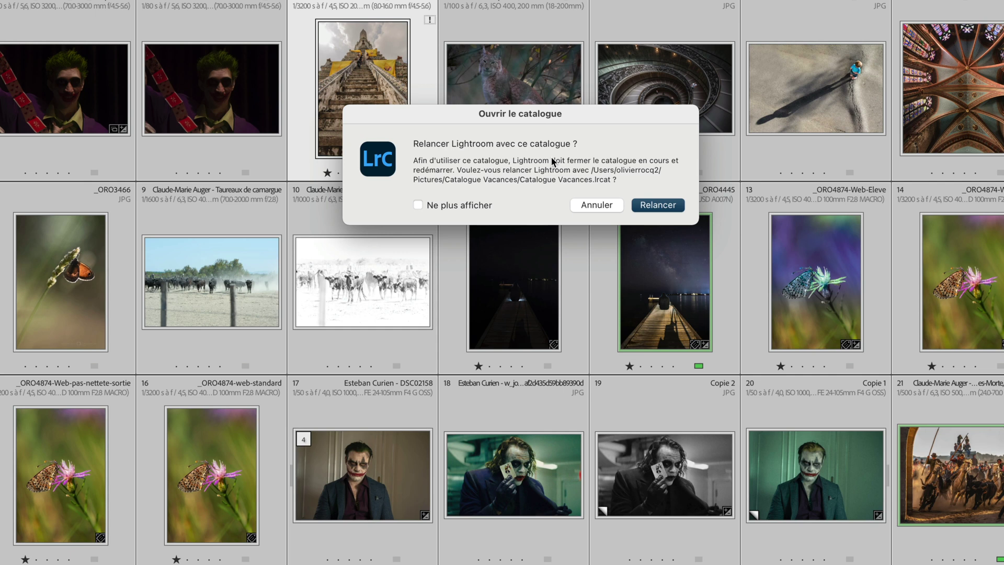
{"action": "left_click", "coordinate": [660, 205]}
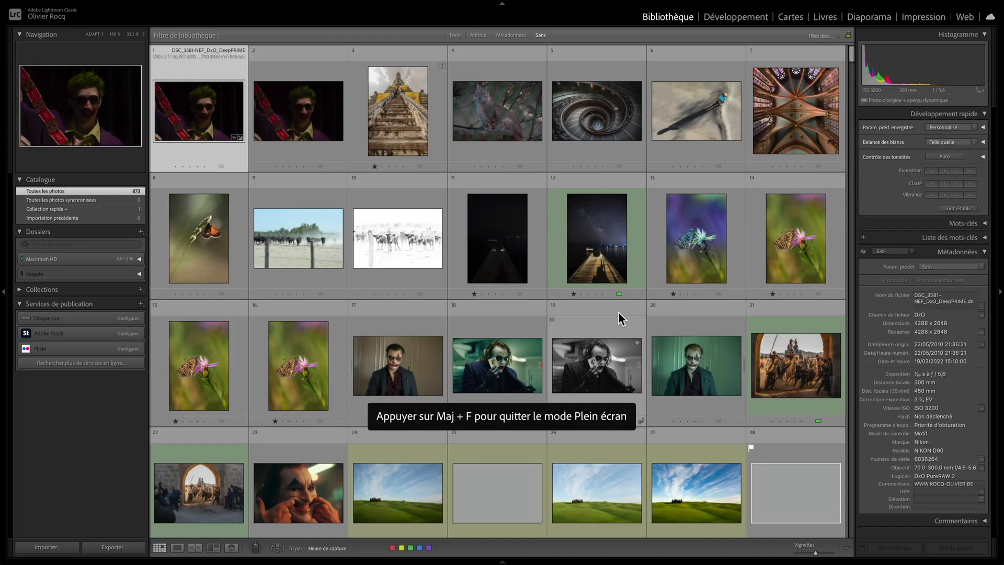
{"action": "scroll", "coordinate": [618, 312], "scroll_direction": "down", "scroll_amount": 10}
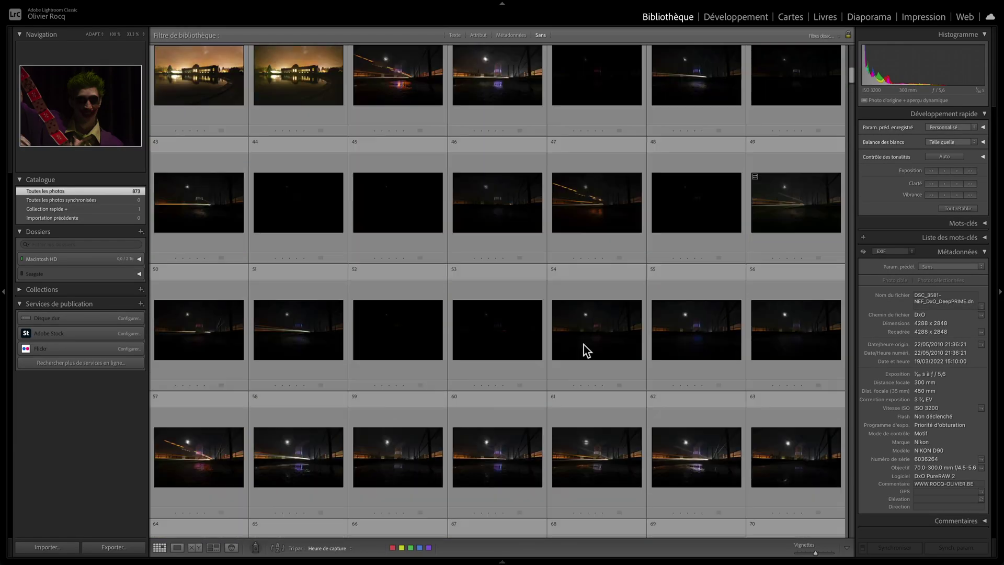
{"action": "double_click", "coordinate": [584, 344]}
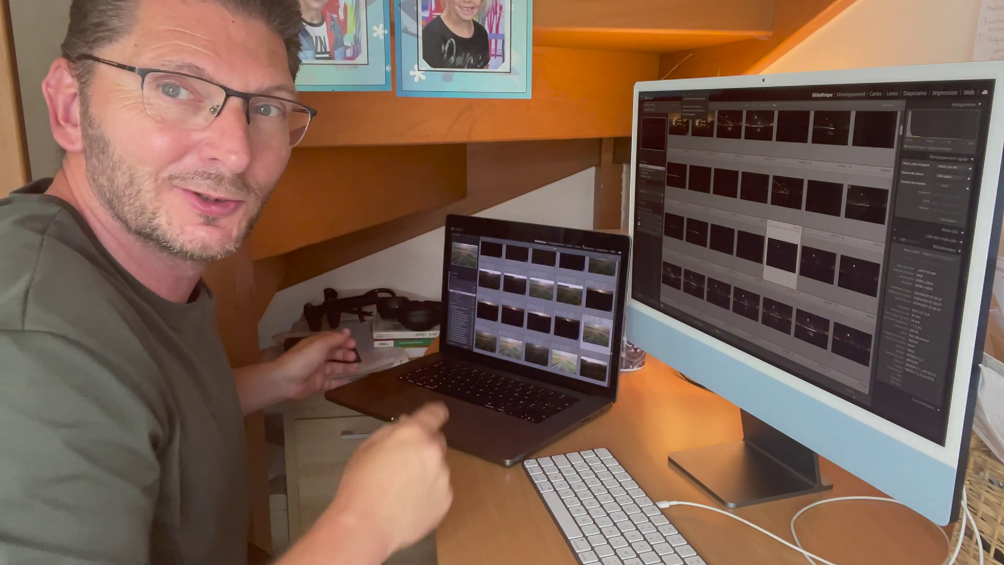
Send the Catalogue Vacances folder from Finder to the laptop by AirDrop, and move it from Téléchargements into the laptop's Images folder
{"action": "key", "text": "super+Tab"}
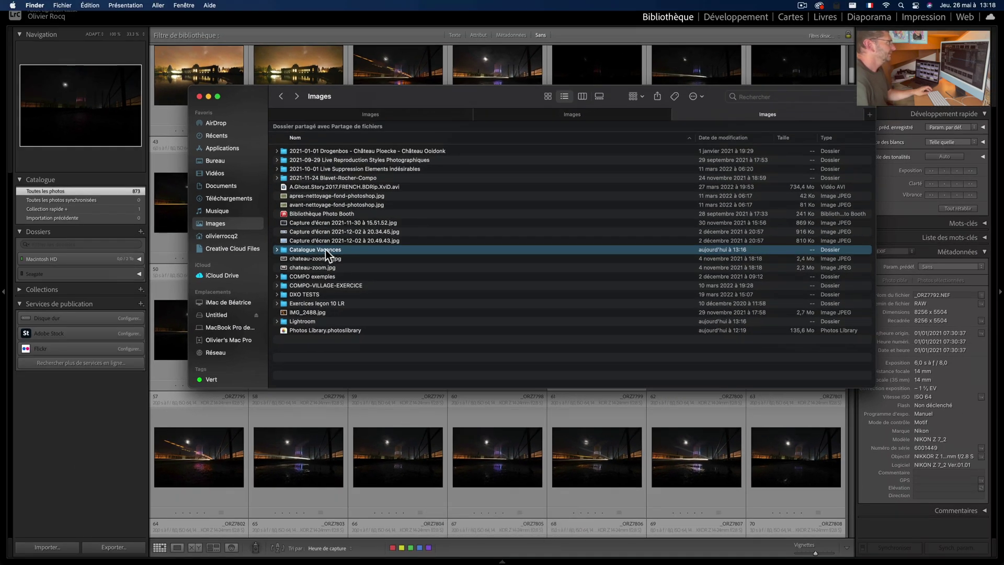
{"action": "left_click_drag", "start_coordinate": [326, 249], "coordinate": [743, 309]}
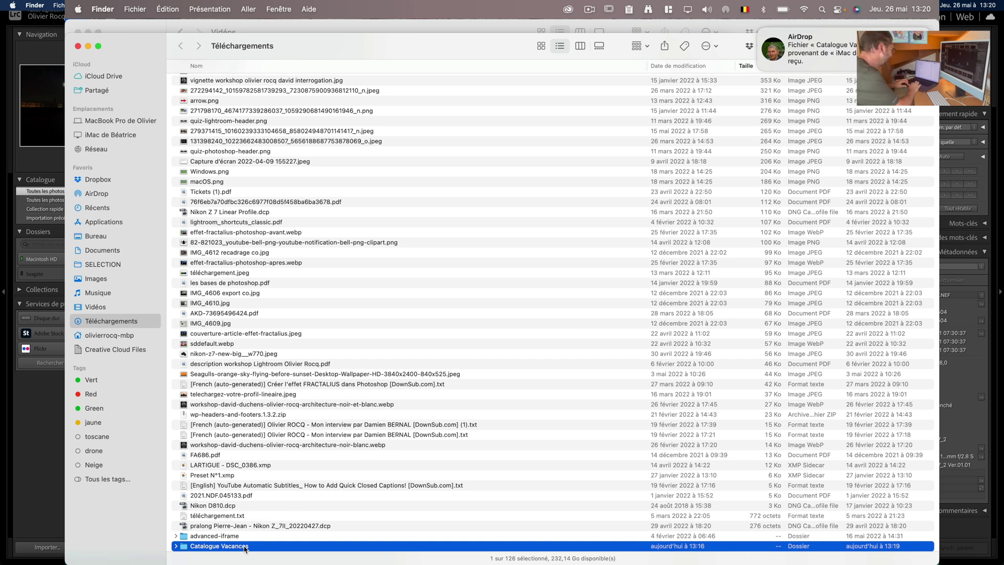
{"action": "left_click_drag", "start_coordinate": [155, 351], "coordinate": [337, 255]}
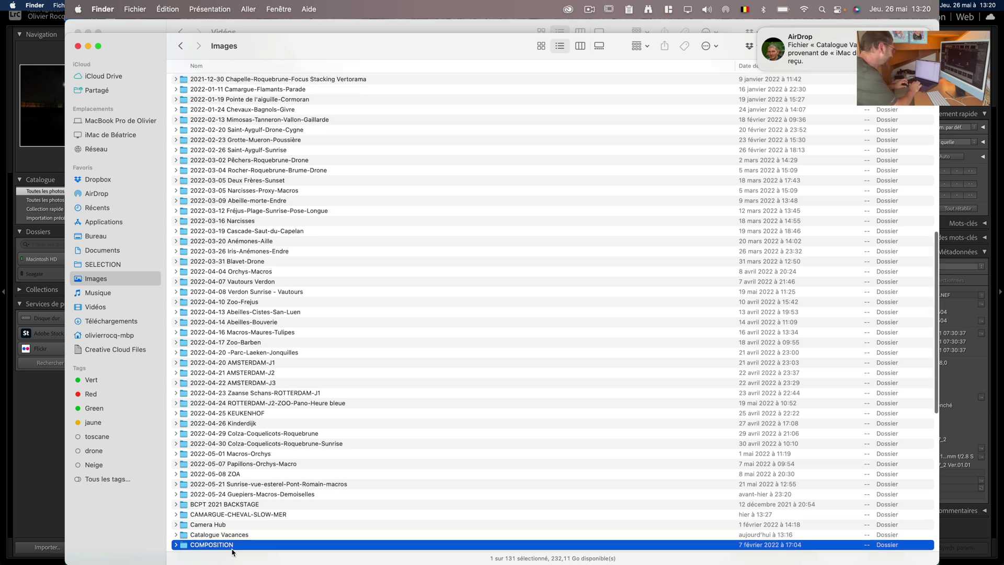
Relaunch the laptop's Lightroom with Catalogue Vacances.lrcat from Images/Catalogue Vacances, backing up the current catalogue with integrity test and optimisation
{"action": "double_click", "coordinate": [233, 536]}
{"action": "double_click", "coordinate": [271, 111]}
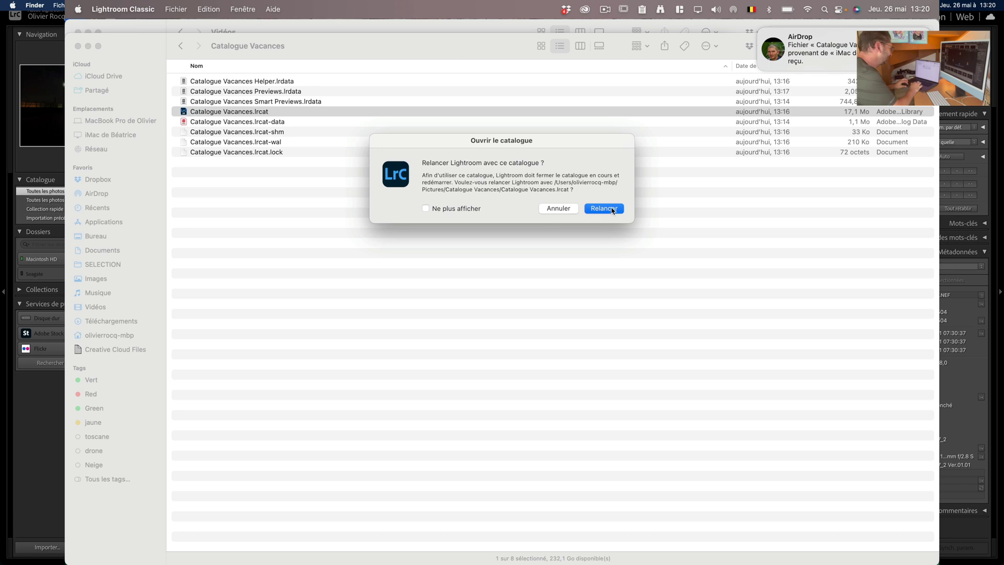
{"action": "left_click", "coordinate": [604, 209]}
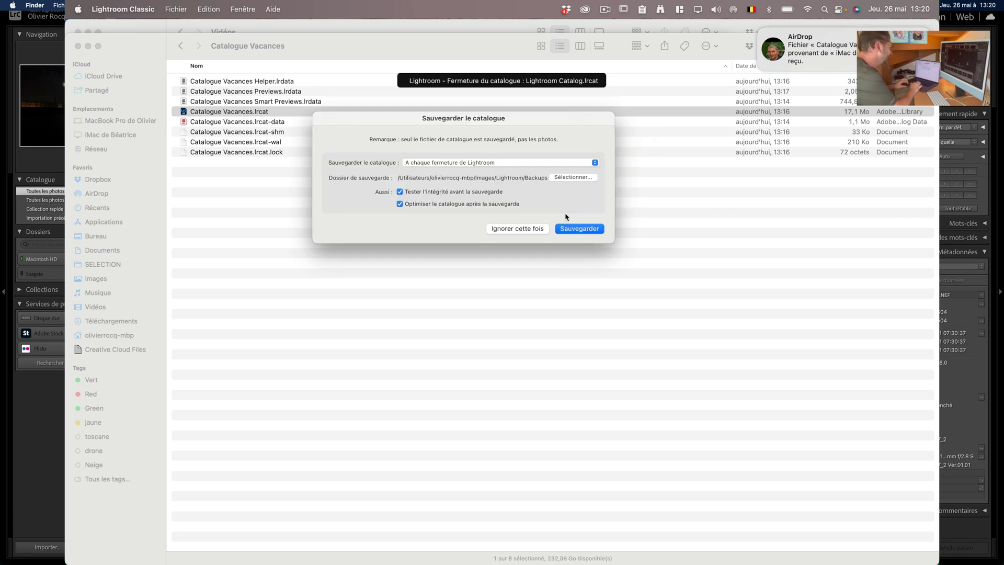
{"action": "left_click", "coordinate": [576, 231]}
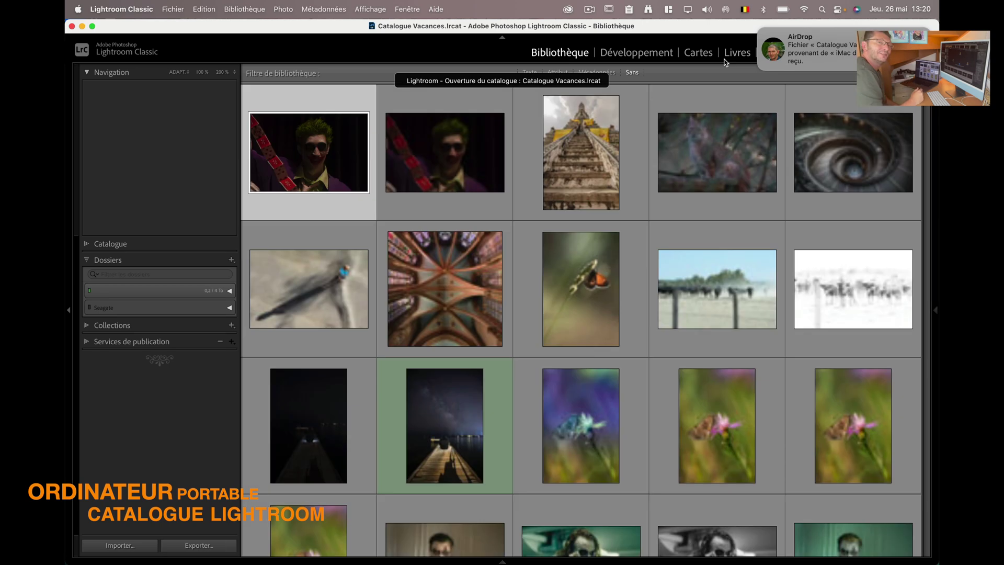
Find night photo _ORZ7821.NEF in the laptop catalogue, raise its Exposure in Develop, and return to the library grid
{"action": "scroll", "coordinate": [588, 393], "scroll_direction": "down", "scroll_amount": 20}
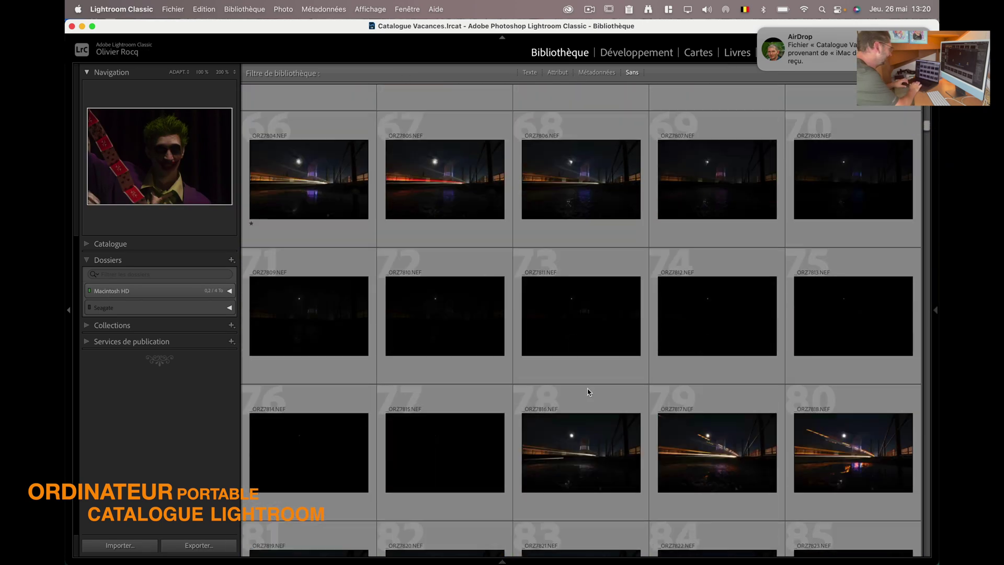
{"action": "scroll", "coordinate": [588, 392], "scroll_direction": "down", "scroll_amount": 3}
{"action": "double_click", "coordinate": [578, 468]}
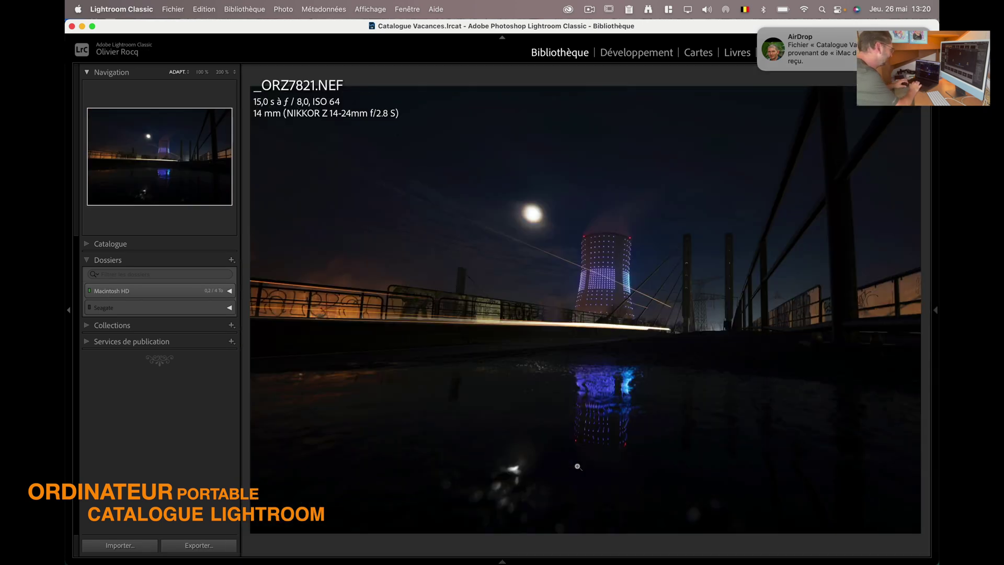
{"action": "key", "text": "d"}
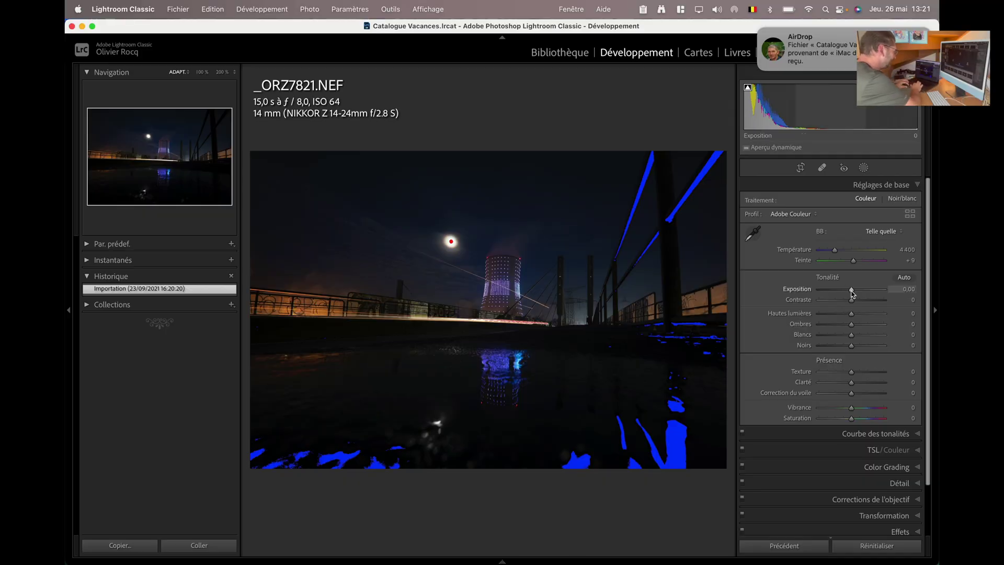
{"action": "left_click_drag", "start_coordinate": [852, 291], "coordinate": [882, 324]}
{"action": "key", "text": "g"}
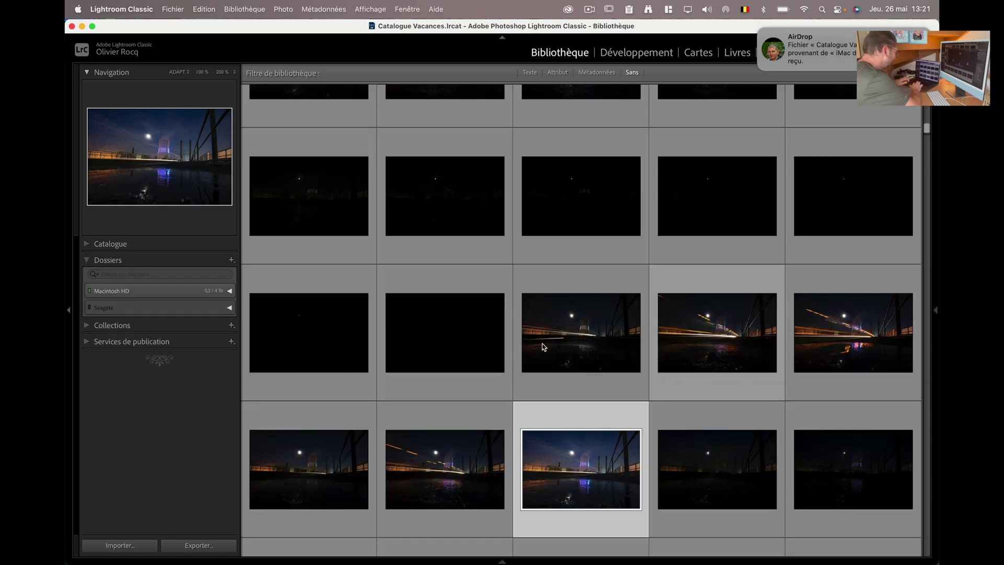
In the desktop catalogue, select all photos in the 2021-01-01 Drogenbos folder and open that folder's options
{"action": "left_click", "coordinate": [89, 324]}
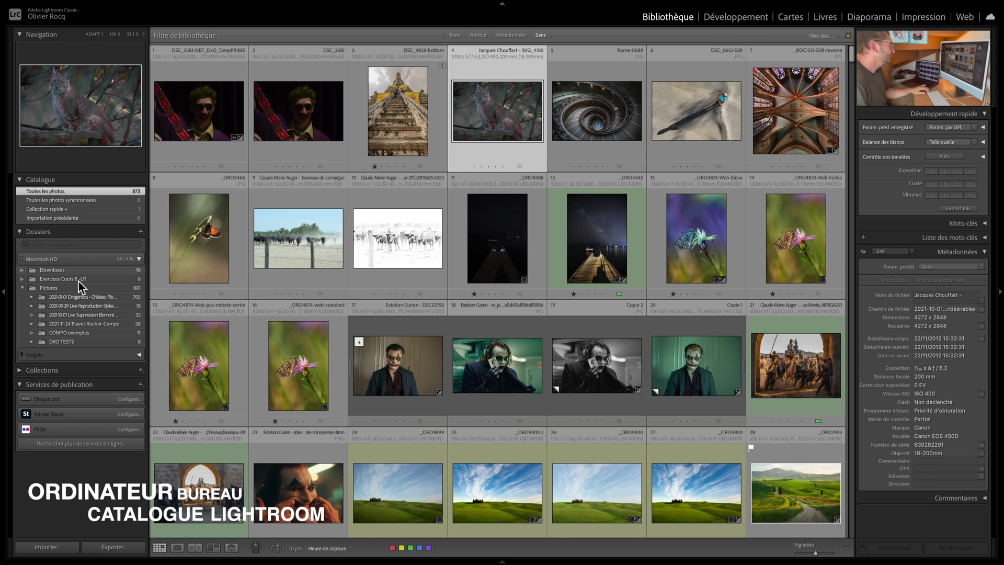
{"action": "left_click", "coordinate": [79, 297]}
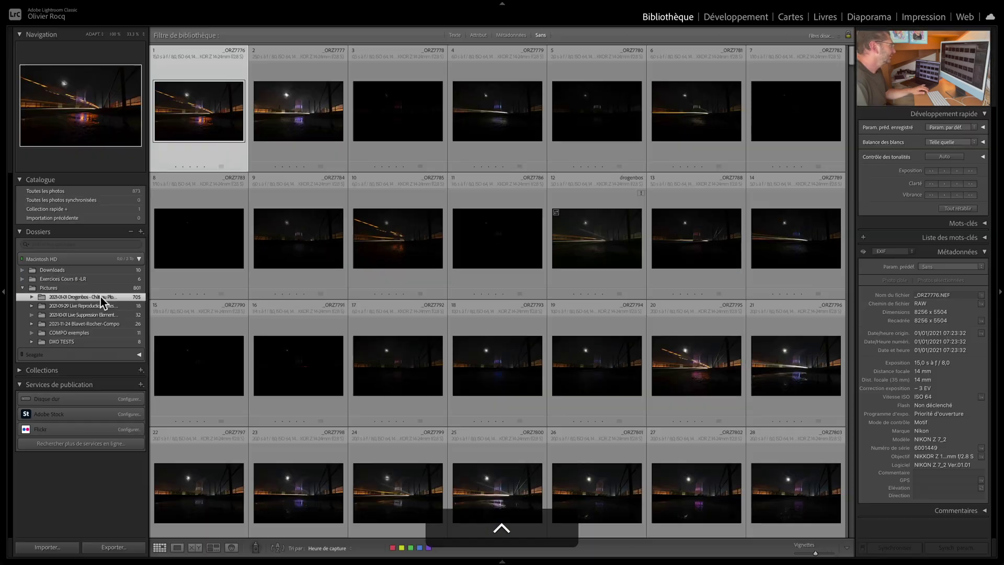
{"action": "key", "text": "super+a"}
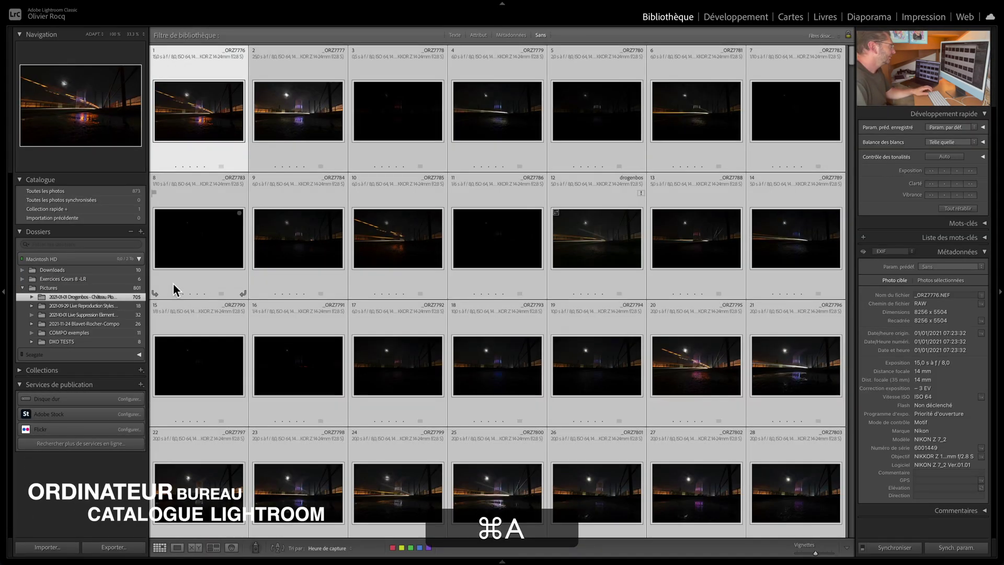
{"action": "right_click", "coordinate": [117, 298]}
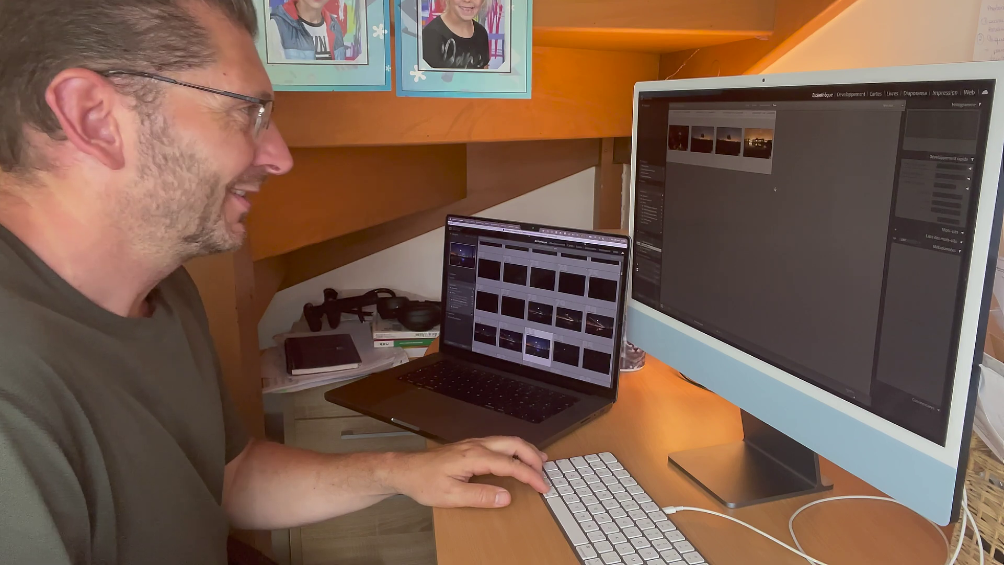
Black out the desktop Lightroom interface with the Lights Out mode
{"action": "key", "text": "l"}
{"action": "key", "text": "l"}
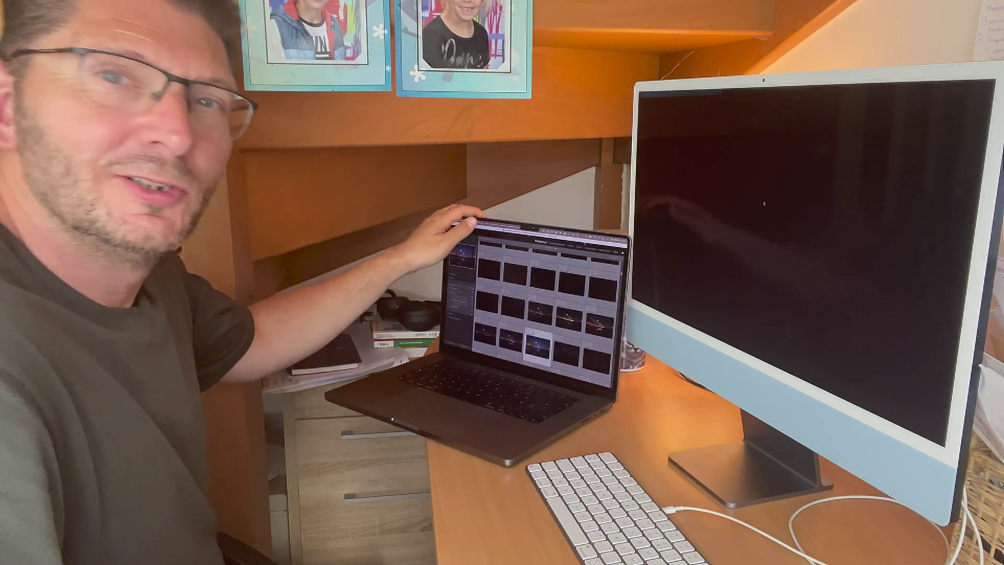
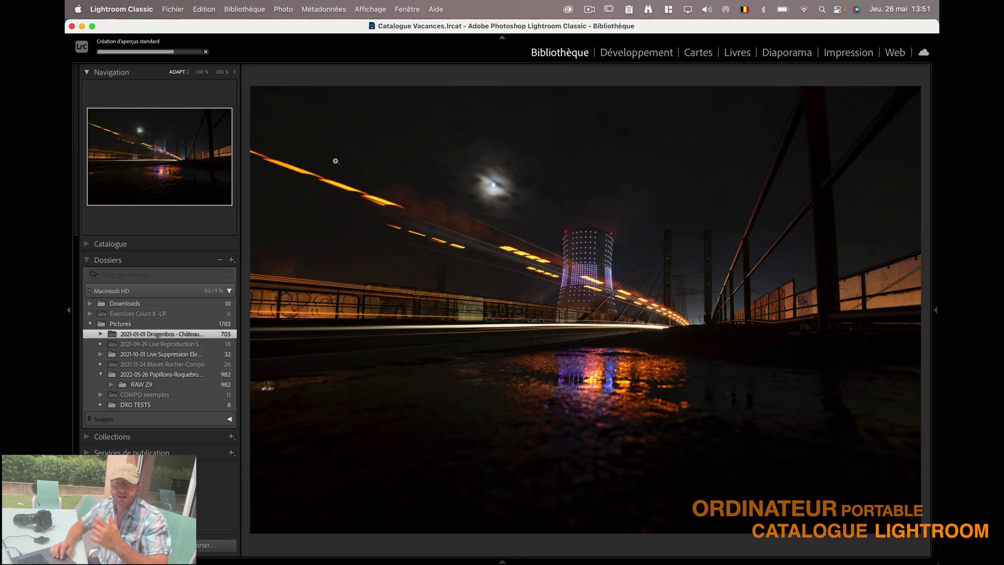
In Develop, set the cooling-tower night photo's Exposure to +2.40, Highlights to -46 and Shadows to +35, and raise its Clarity
{"action": "key", "text": "d"}
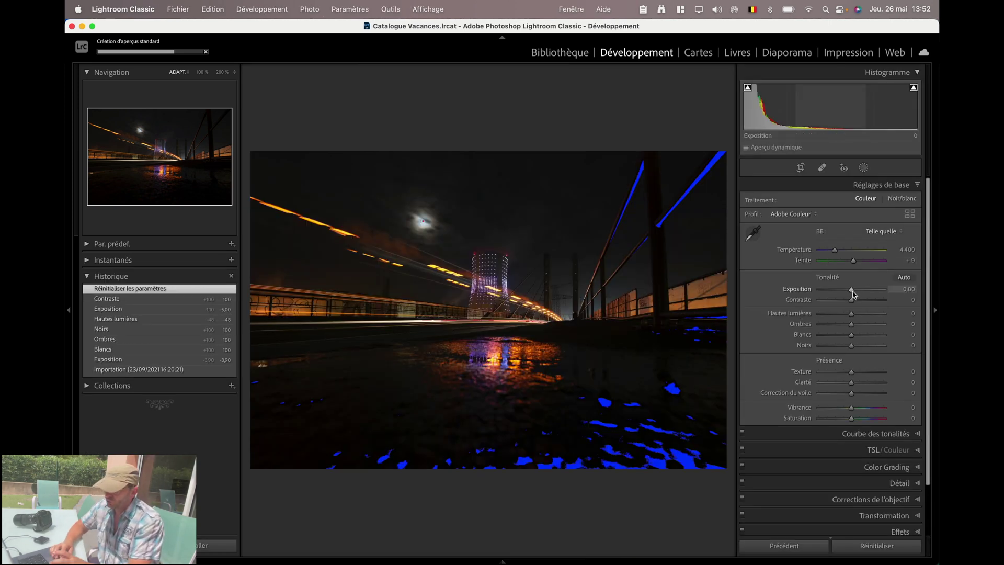
{"action": "left_click_drag", "start_coordinate": [851, 292], "coordinate": [863, 325]}
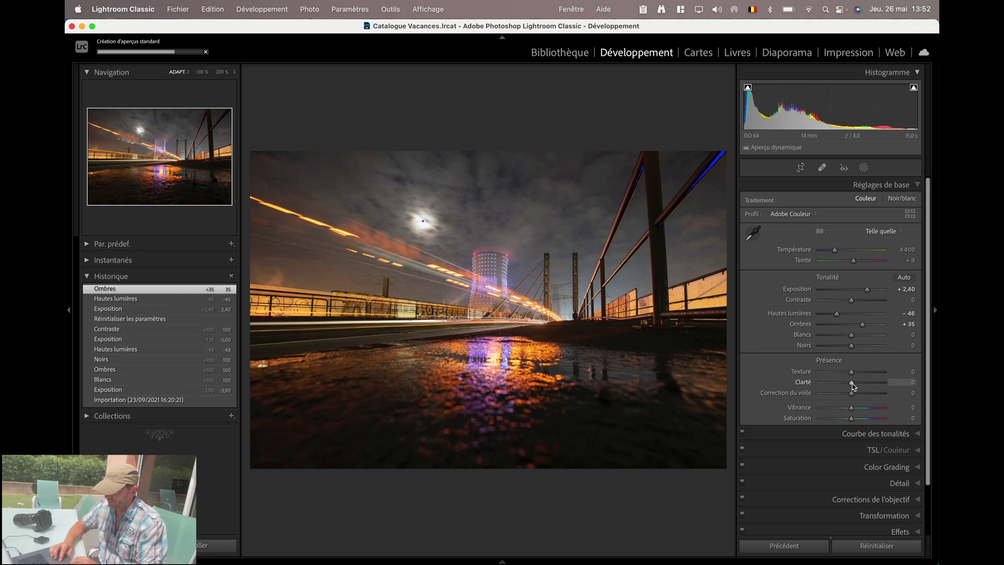
{"action": "left_click_drag", "start_coordinate": [851, 382], "coordinate": [866, 386]}
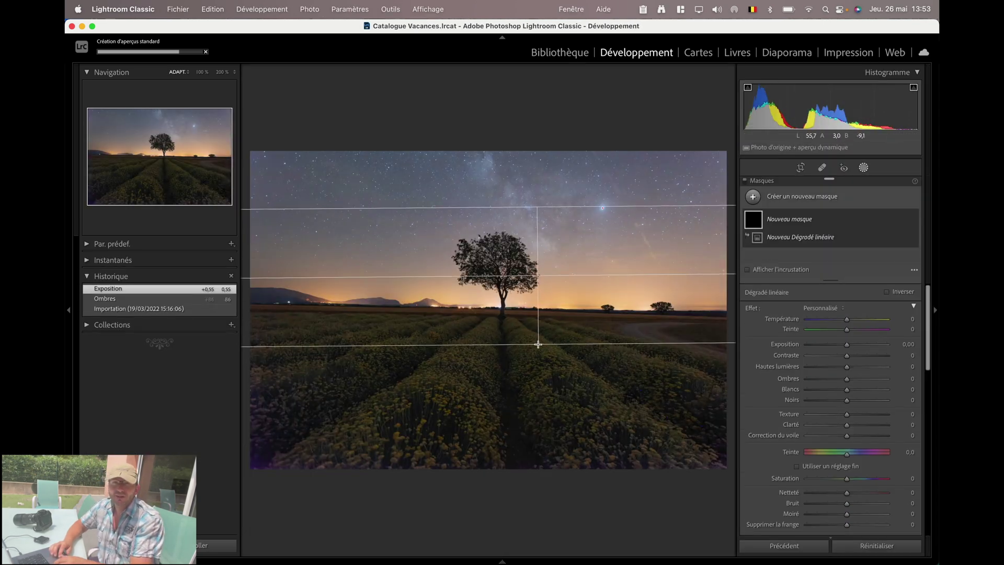
Set the linear gradient mask on the tree photo's sky to Dehaze 38 and Saturation -25, and return to the library grid
{"action": "left_click_drag", "start_coordinate": [847, 435], "coordinate": [859, 435]}
{"action": "left_click_drag", "start_coordinate": [847, 478], "coordinate": [839, 479]}
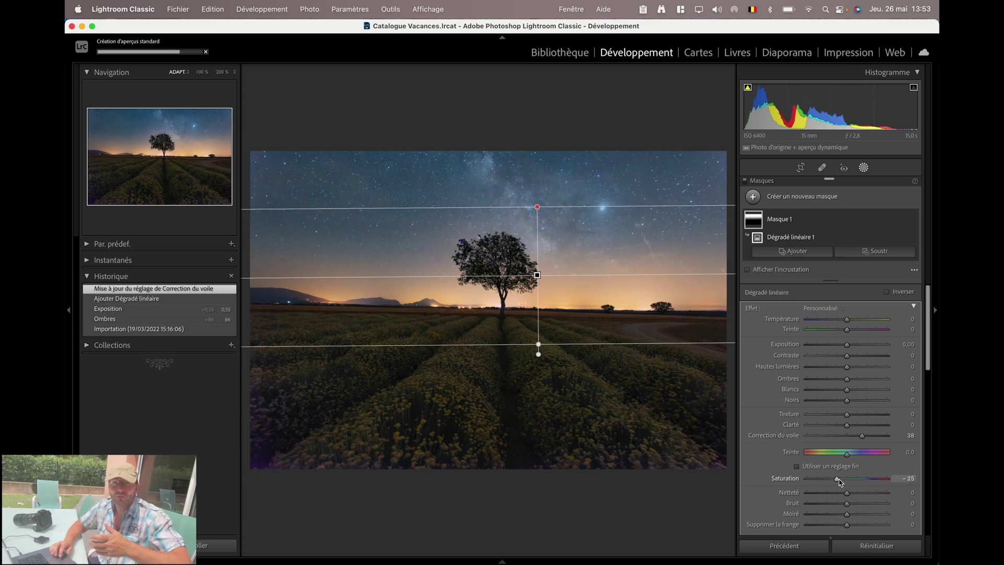
{"action": "left_click", "coordinate": [591, 128]}
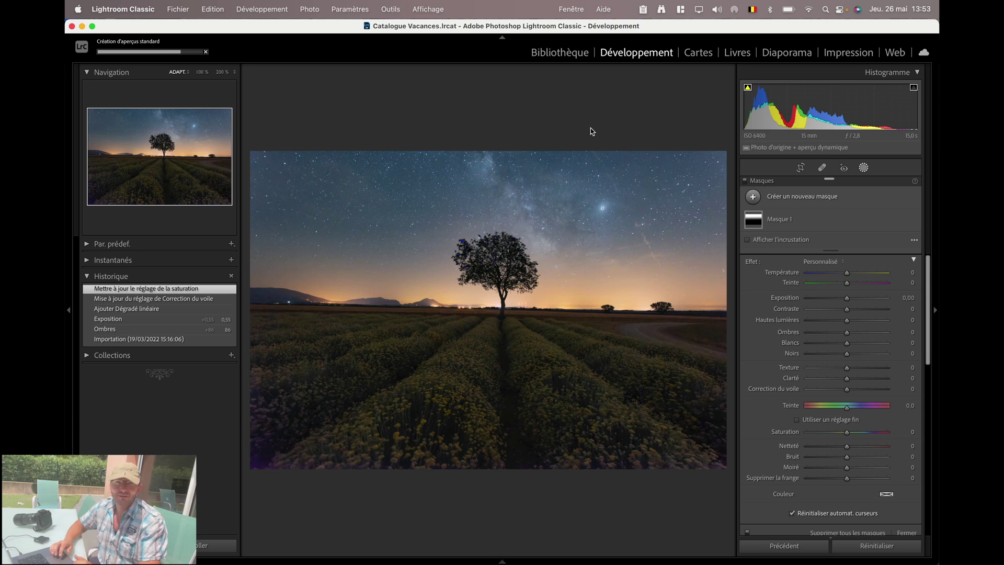
{"action": "key", "text": "g"}
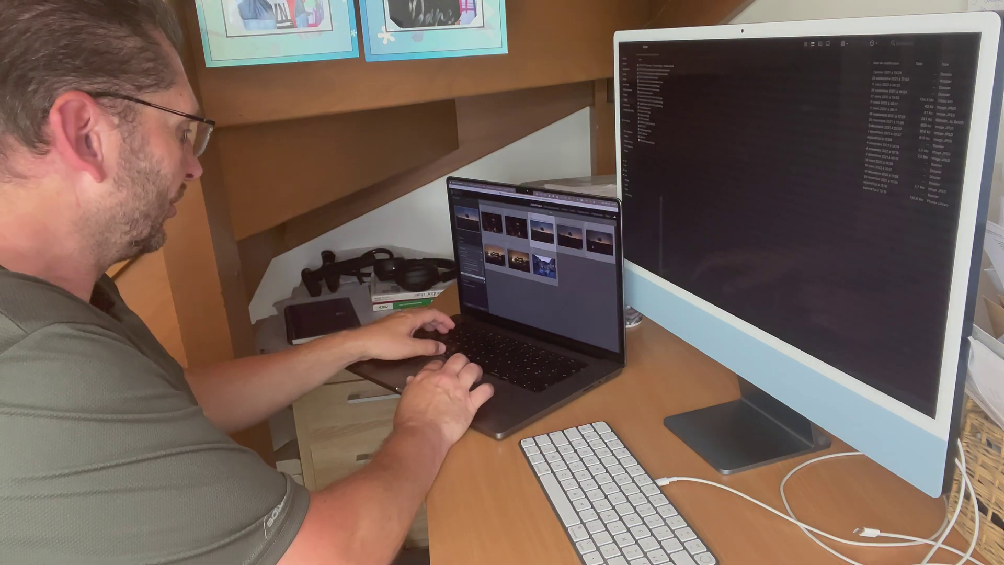
Switch to the laptop's Finder to check the folder contents, and return to Lightroom
{"action": "key", "text": "super+Tab"}
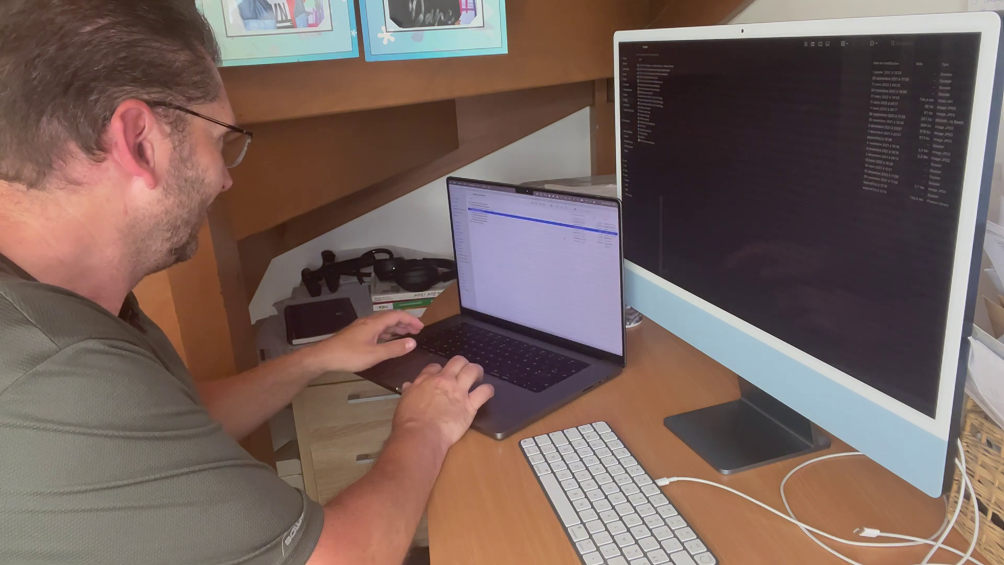
{"action": "key", "text": "super+Tab"}
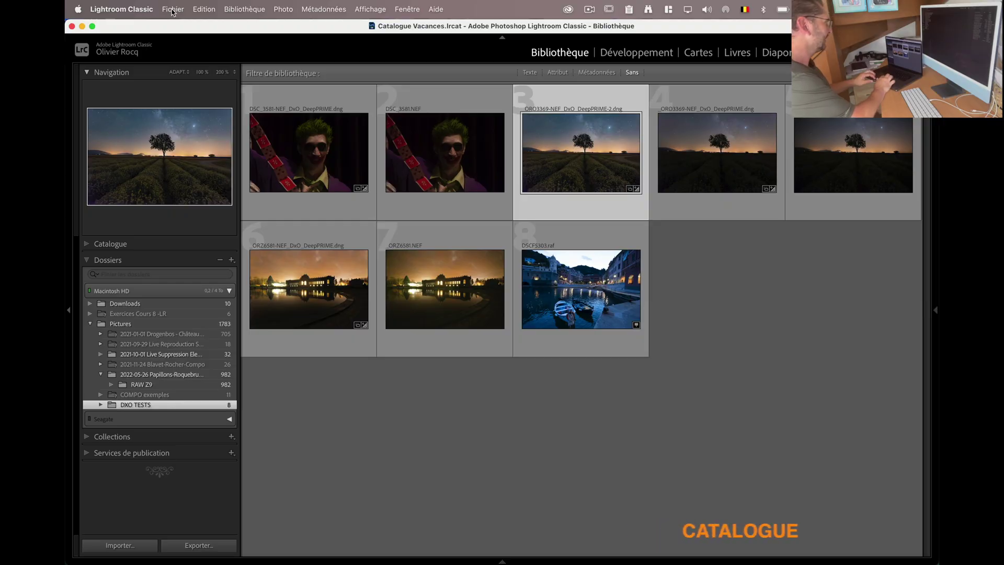
Open the general catalogue settings of Catalogue Vacances and reveal the catalogue's location in Finder
{"action": "left_click", "coordinate": [122, 9]}
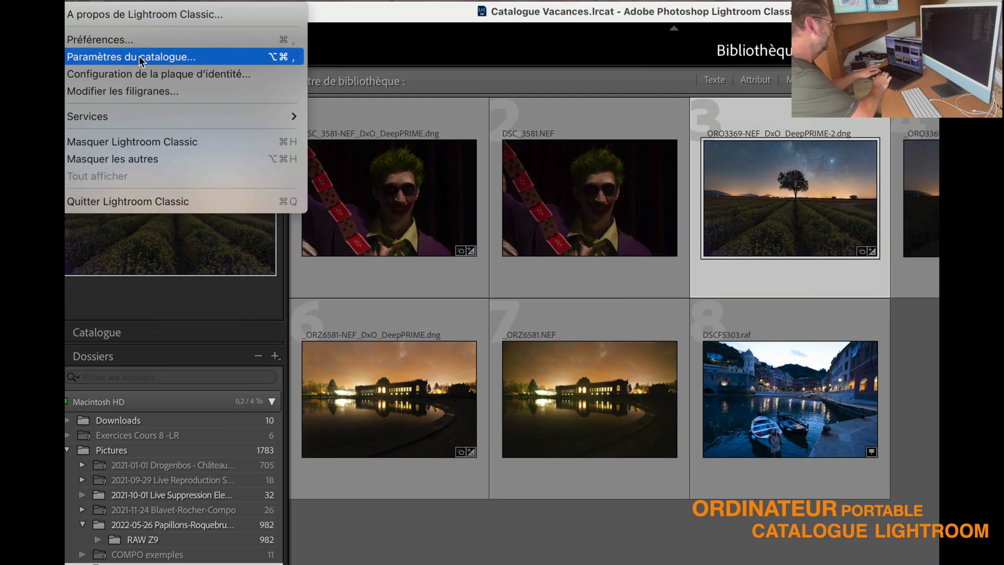
{"action": "left_click", "coordinate": [140, 57]}
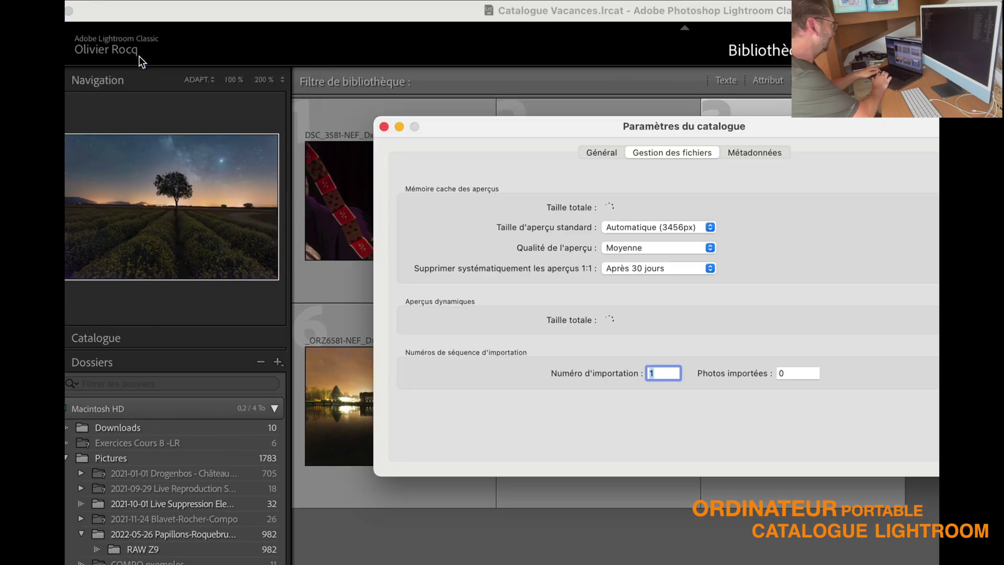
{"action": "left_click", "coordinate": [601, 152]}
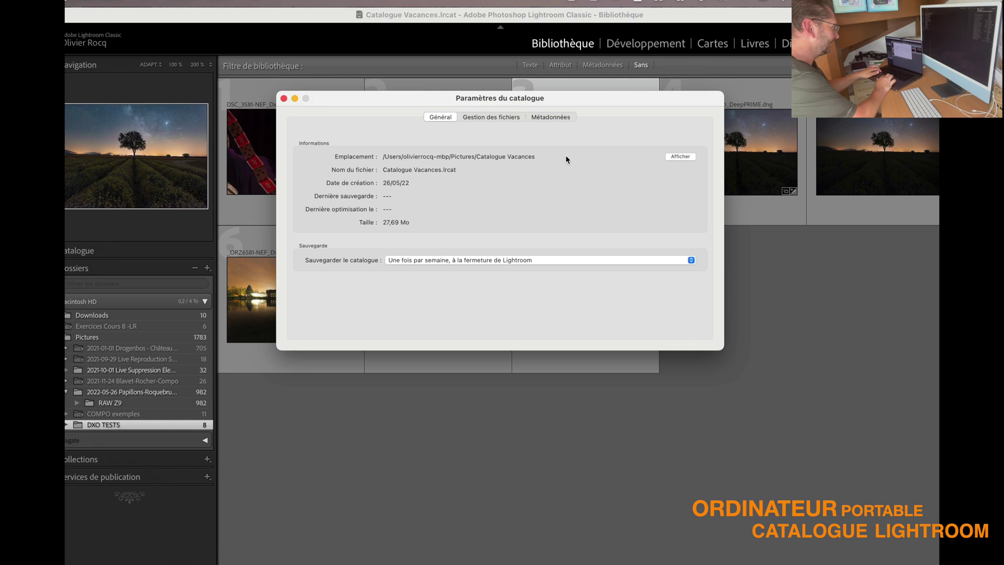
{"action": "left_click", "coordinate": [687, 158]}
Transfer the Catalogue Vacances folder from the laptop's Images to the desktop computer, and check the copy in the desktop's Téléchargements folder
{"action": "scroll", "coordinate": [374, 299], "scroll_direction": "down", "scroll_amount": 1}
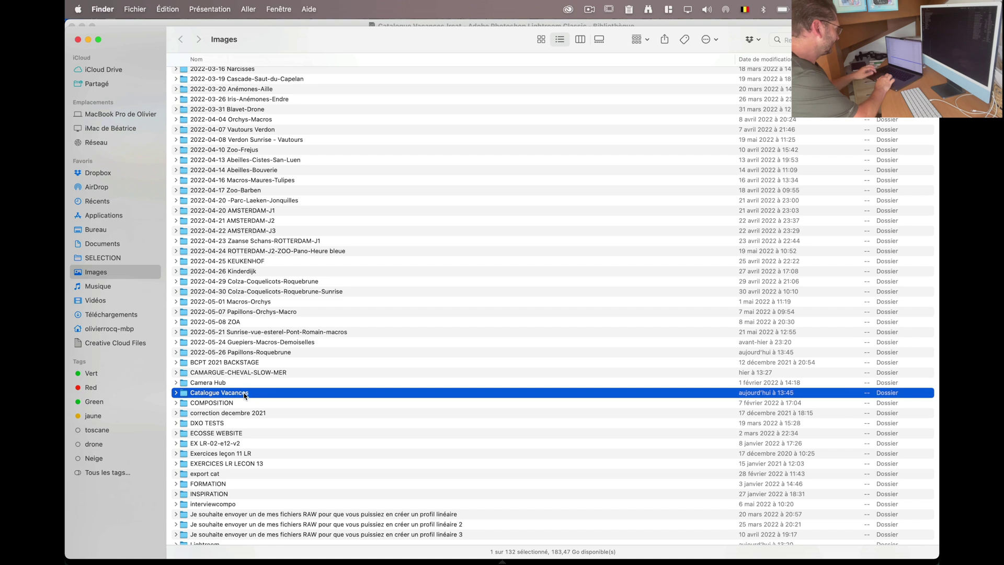
{"action": "left_click_drag", "start_coordinate": [232, 395], "coordinate": [764, 404]}
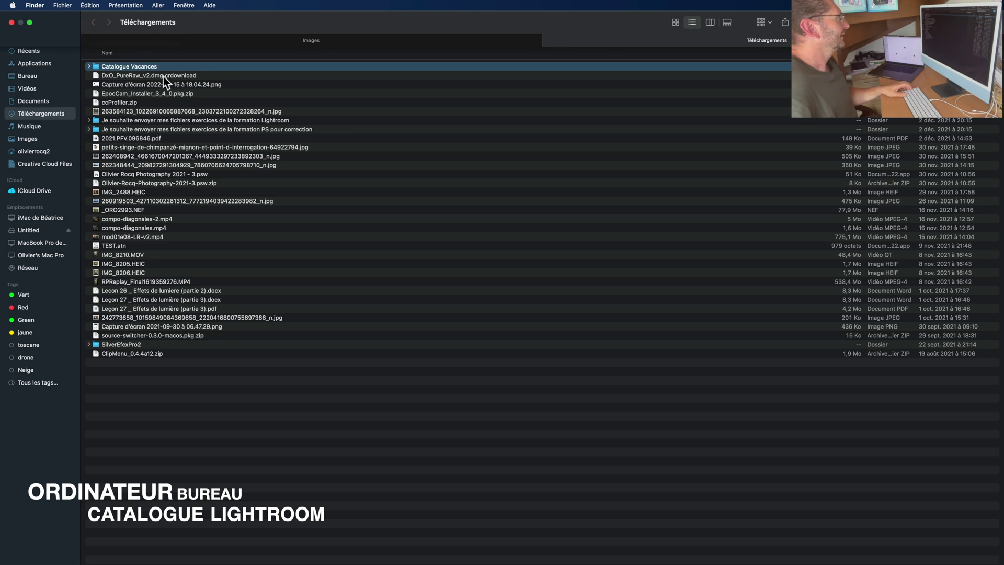
{"action": "double_click", "coordinate": [146, 65]}
{"action": "key", "text": "cmd+["}
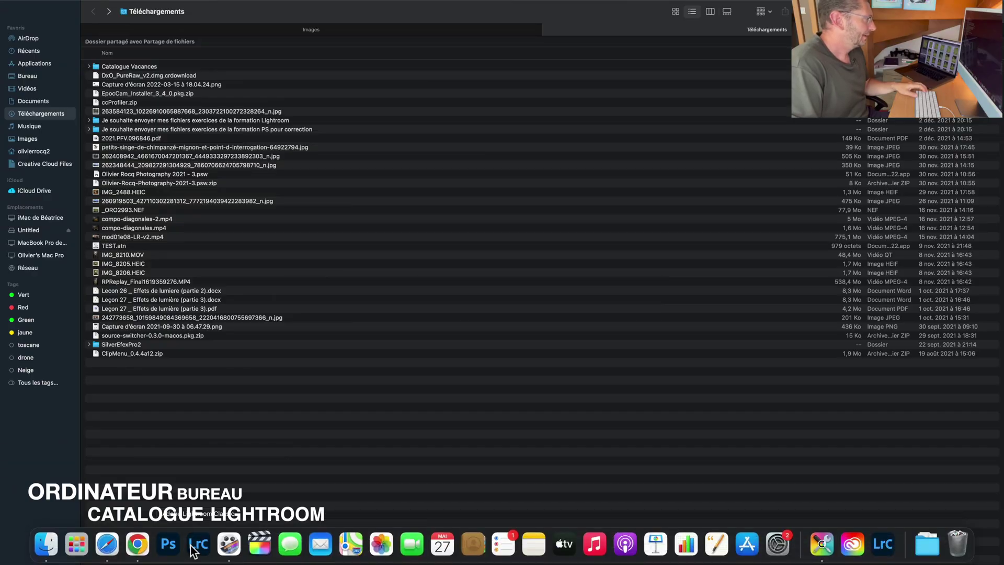
Switch to desktop Lightroom and start an import from another catalogue, choosing Catalogue Vacances.lrcat in the Catalogue Vacances folder under Téléchargements
{"action": "left_click", "coordinate": [192, 546]}
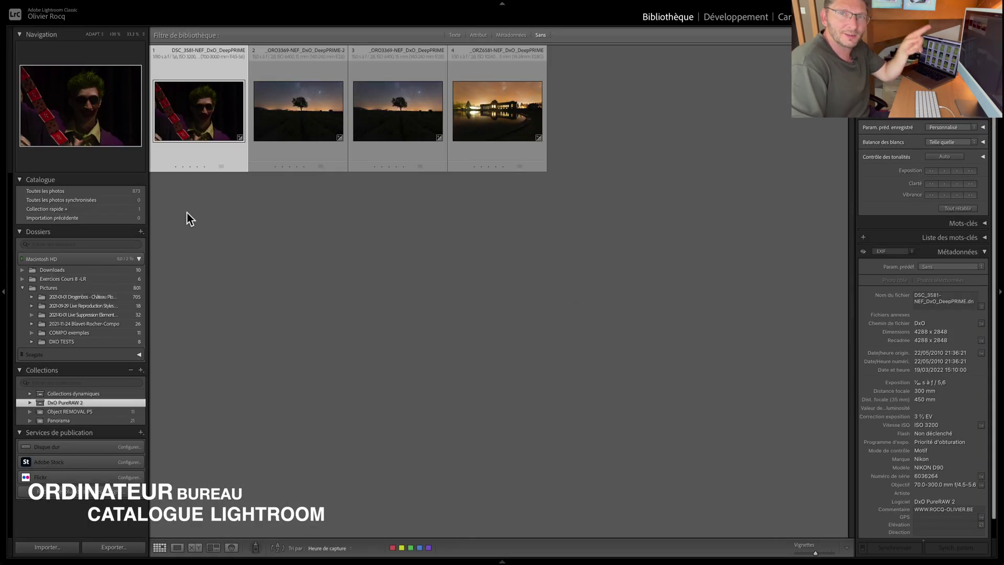
{"action": "left_click", "coordinate": [96, 5]}
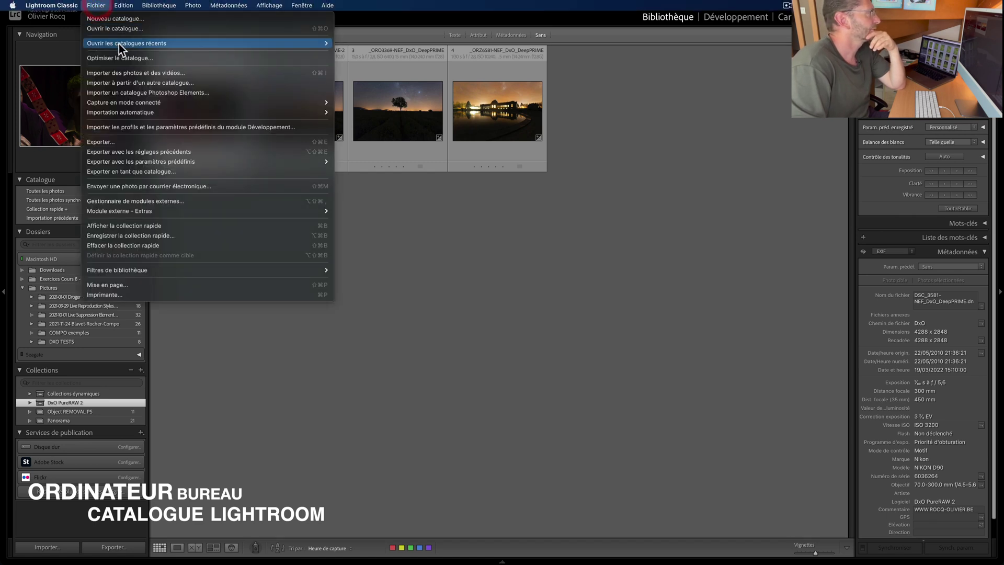
{"action": "mouse_move", "coordinate": [118, 44]}
{"action": "left_click", "coordinate": [361, 44]}
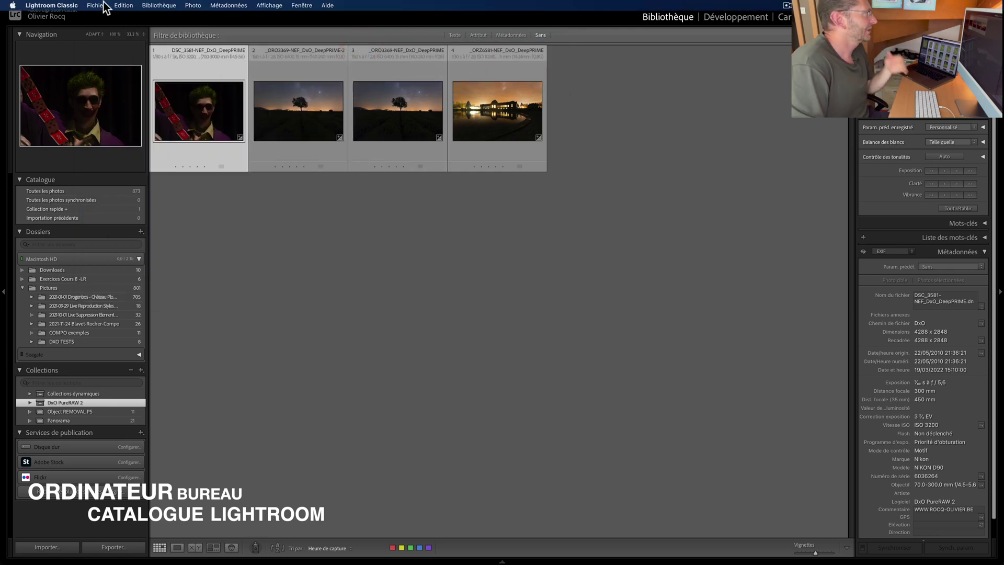
{"action": "left_click", "coordinate": [102, 5]}
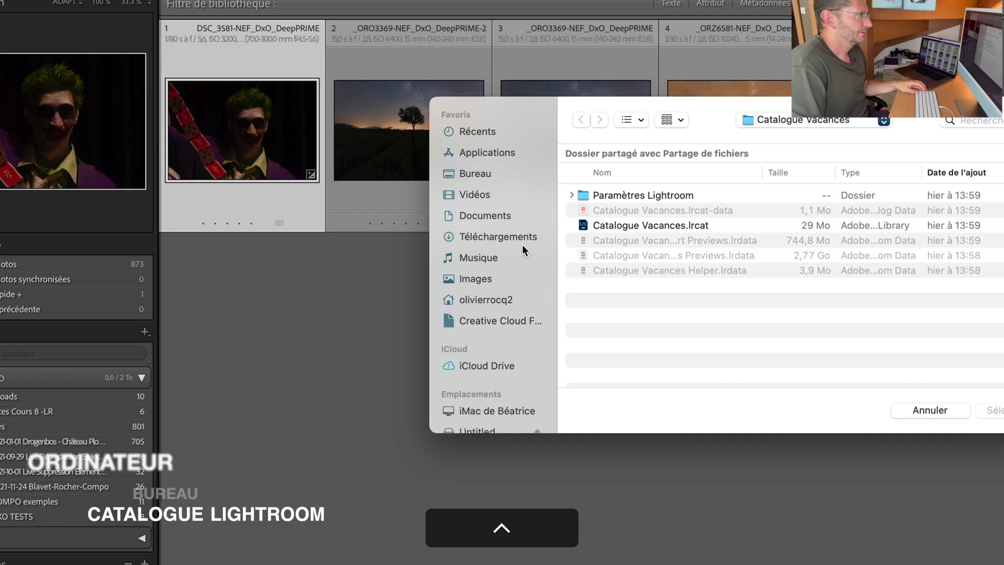
{"action": "left_click", "coordinate": [516, 237]}
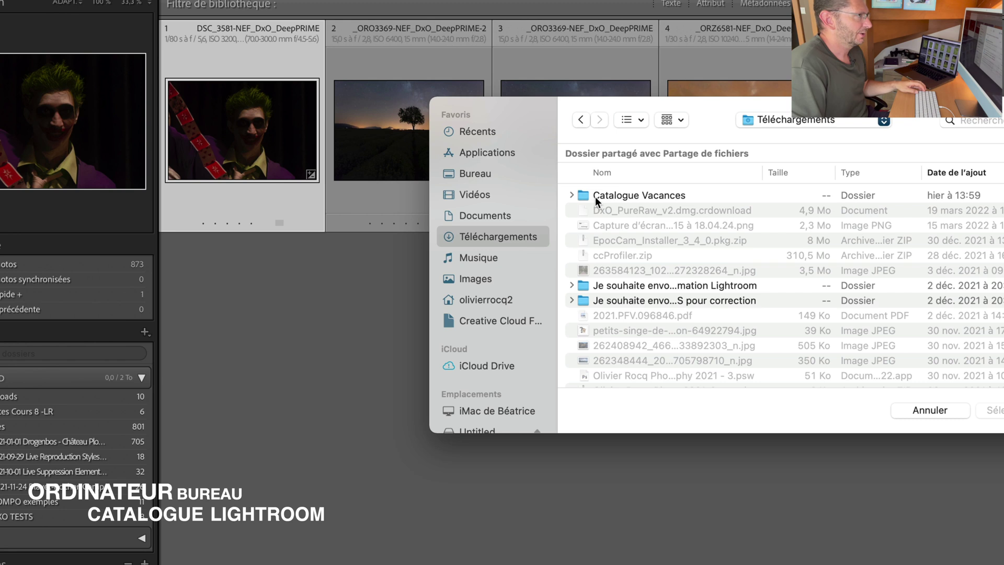
{"action": "double_click", "coordinate": [595, 197]}
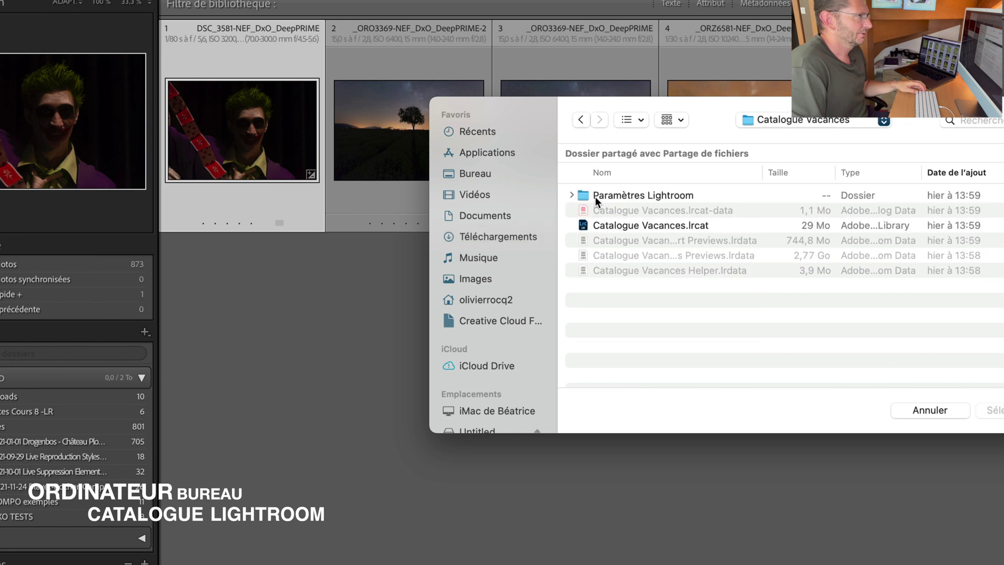
{"action": "left_click", "coordinate": [654, 224]}
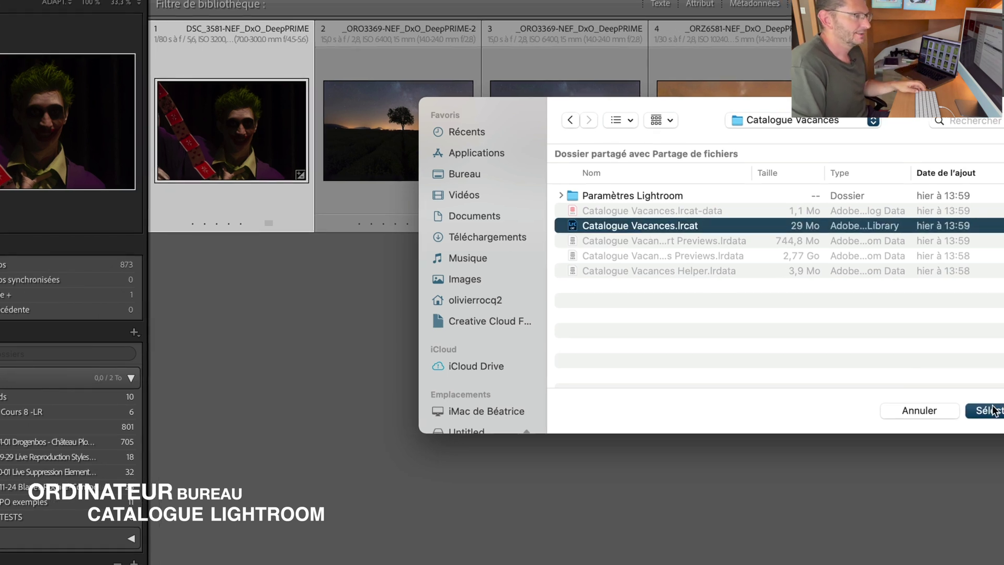
{"action": "left_click", "coordinate": [991, 410]}
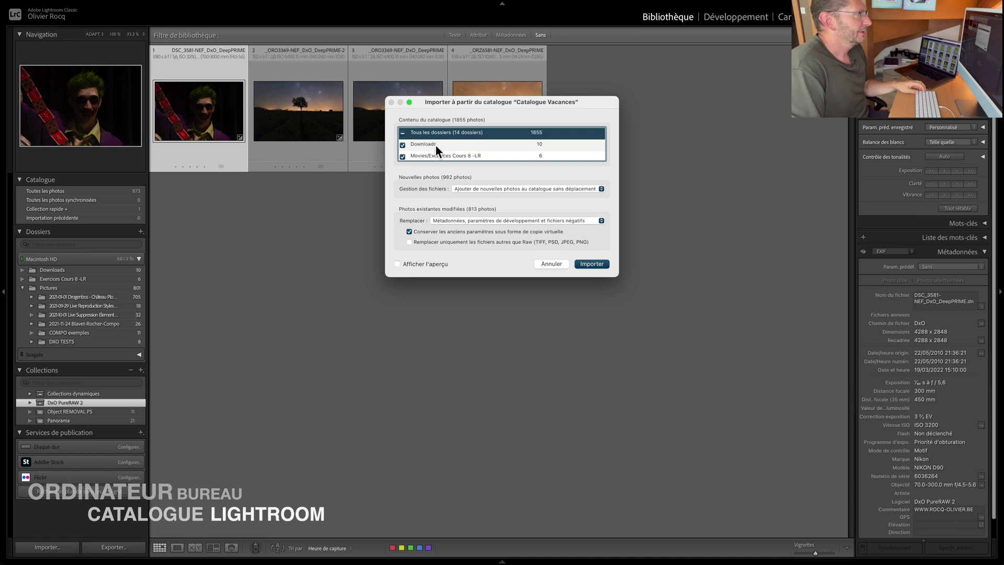
Review the catalogue import options and turn off preserving the old settings as virtual copies
{"action": "scroll", "coordinate": [435, 144], "scroll_direction": "down", "scroll_amount": 5}
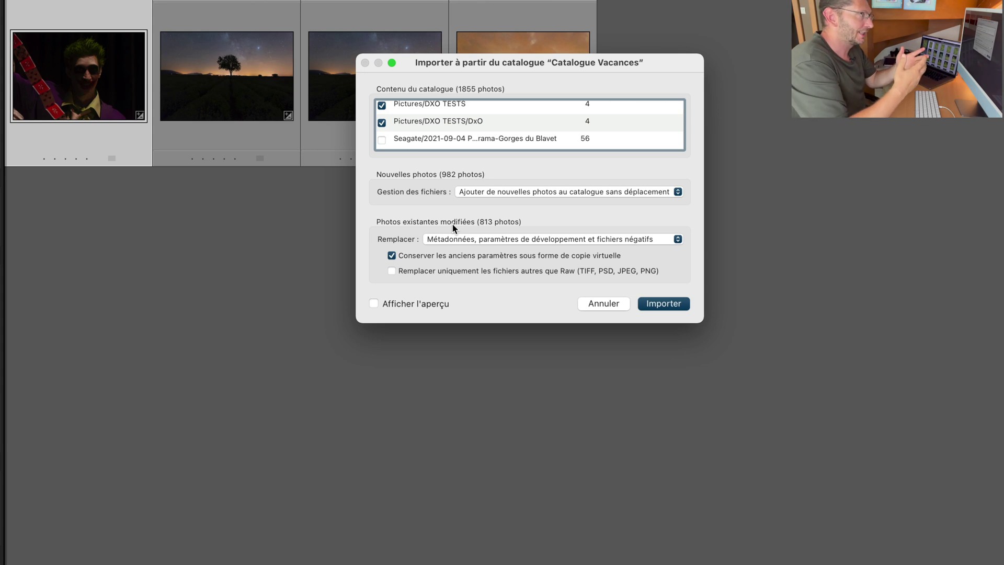
{"action": "key", "text": "ctrl"}
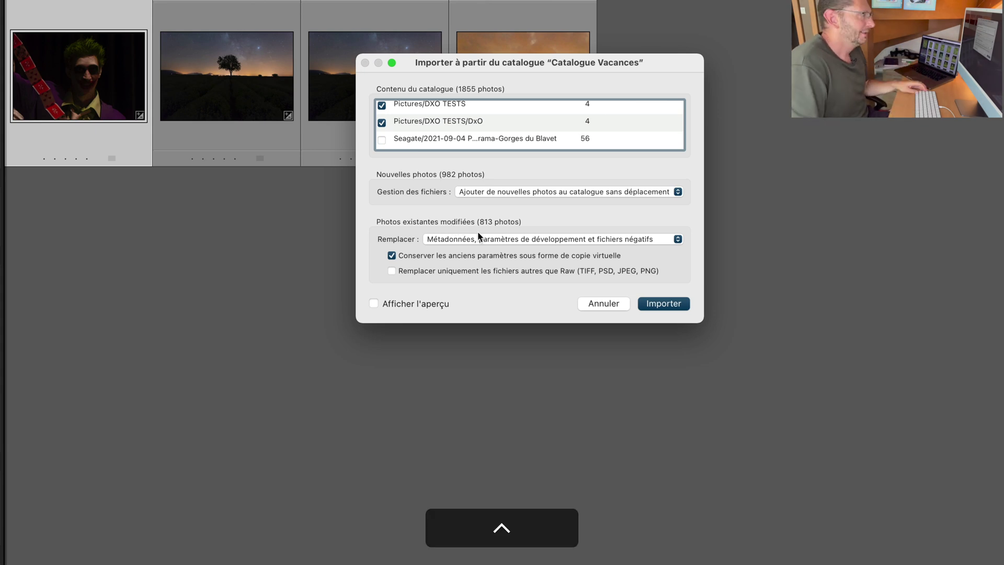
{"action": "scroll", "coordinate": [475, 236], "scroll_direction": "up", "scroll_amount": 3}
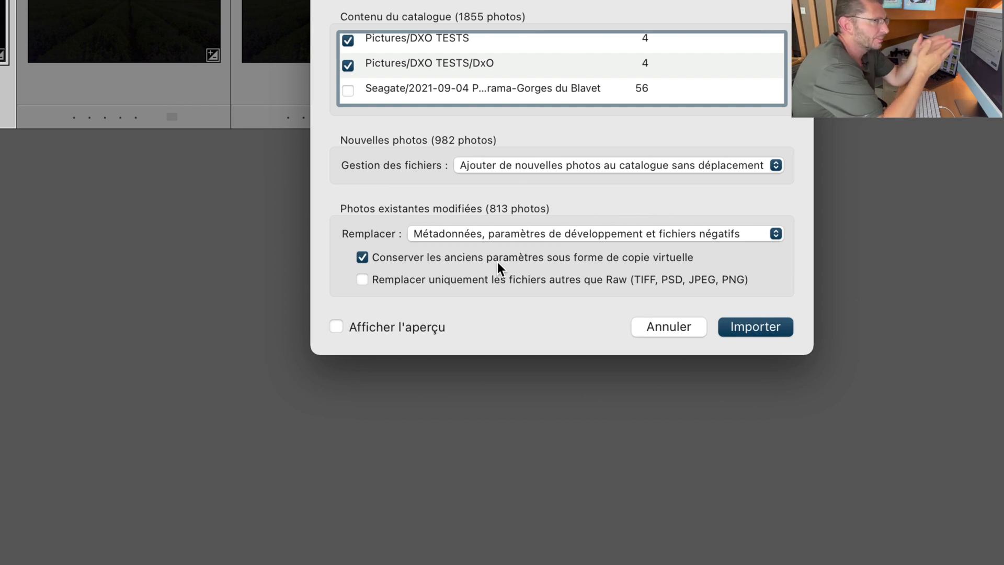
{"action": "left_click", "coordinate": [449, 253]}
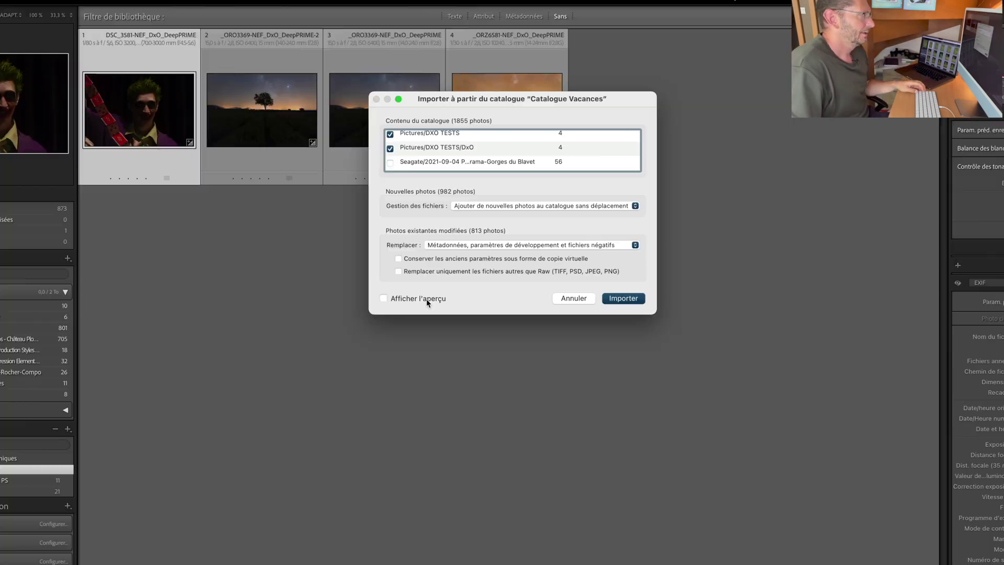
Show the preview of the photos in the import dialog, browse it, and import the catalogue
{"action": "left_click", "coordinate": [411, 329]}
{"action": "scroll", "coordinate": [738, 218], "scroll_direction": "down", "scroll_amount": 10}
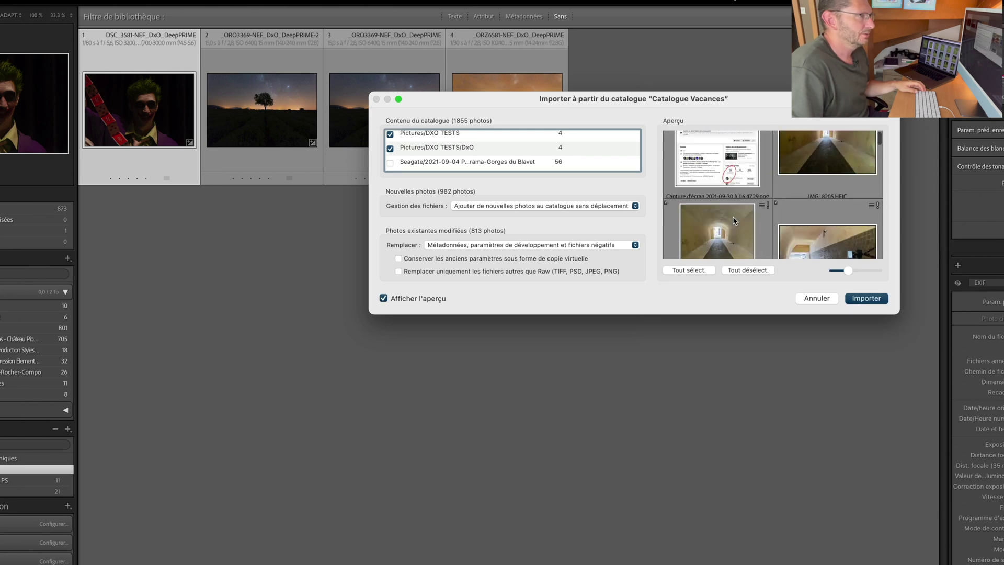
{"action": "scroll", "coordinate": [737, 229], "scroll_direction": "down", "scroll_amount": 10}
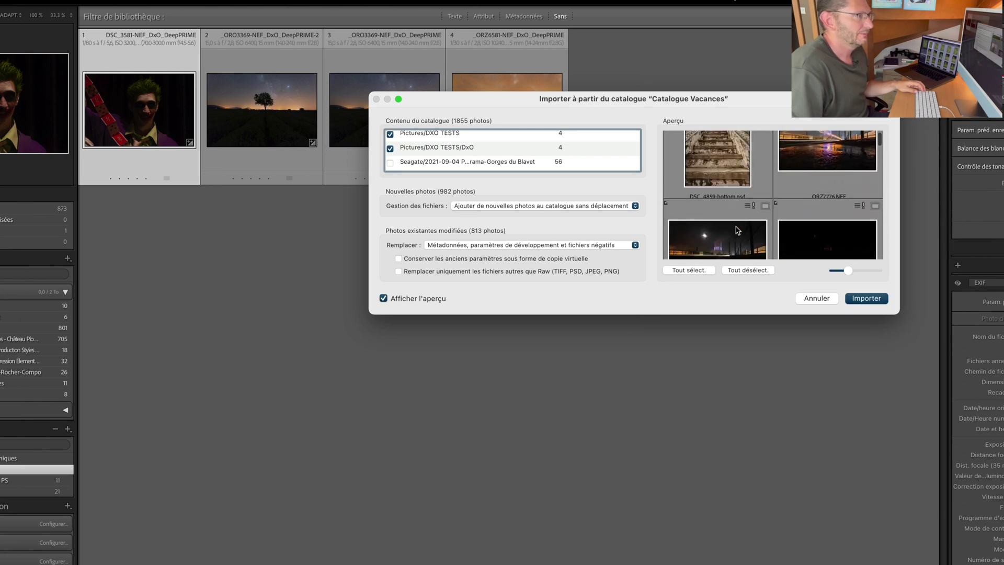
{"action": "scroll", "coordinate": [737, 229], "scroll_direction": "down", "scroll_amount": 5}
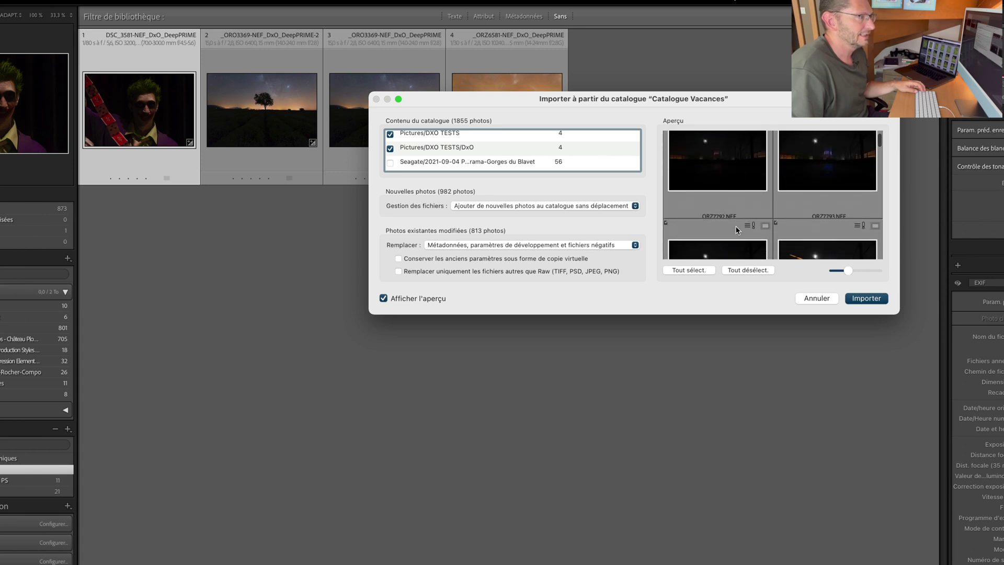
{"action": "left_click", "coordinate": [865, 299]}
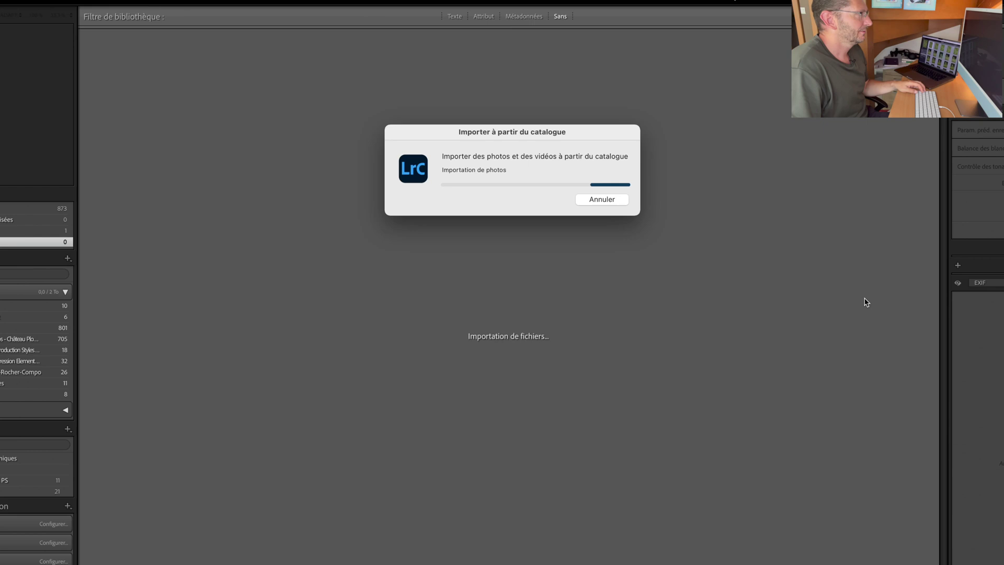
Check the imported edits on _ORZ7776.NEF in the 2021-01-01 Drogenbos folder, in loupe view and Develop, and return to the grid
{"action": "left_click", "coordinate": [10, 338]}
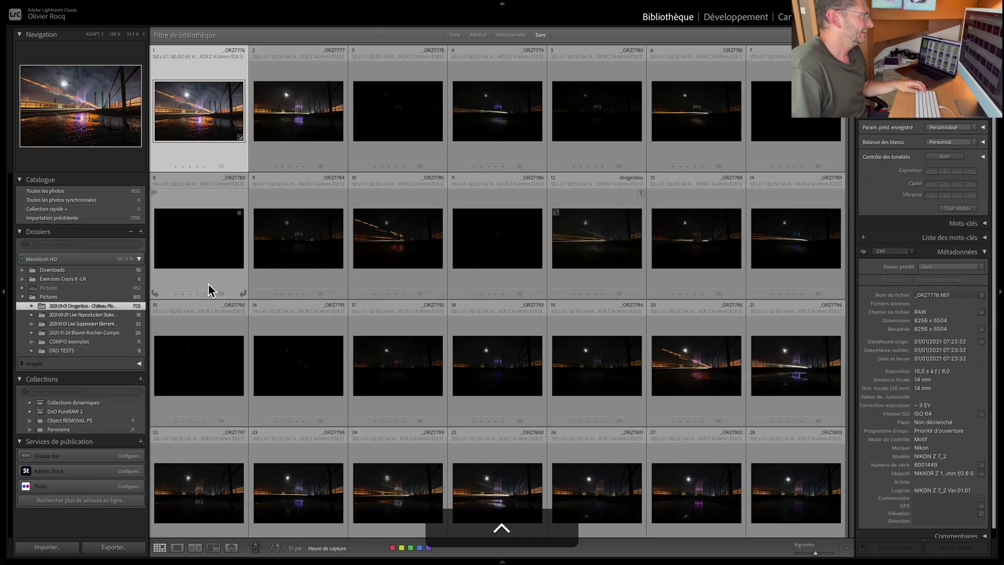
{"action": "double_click", "coordinate": [218, 127]}
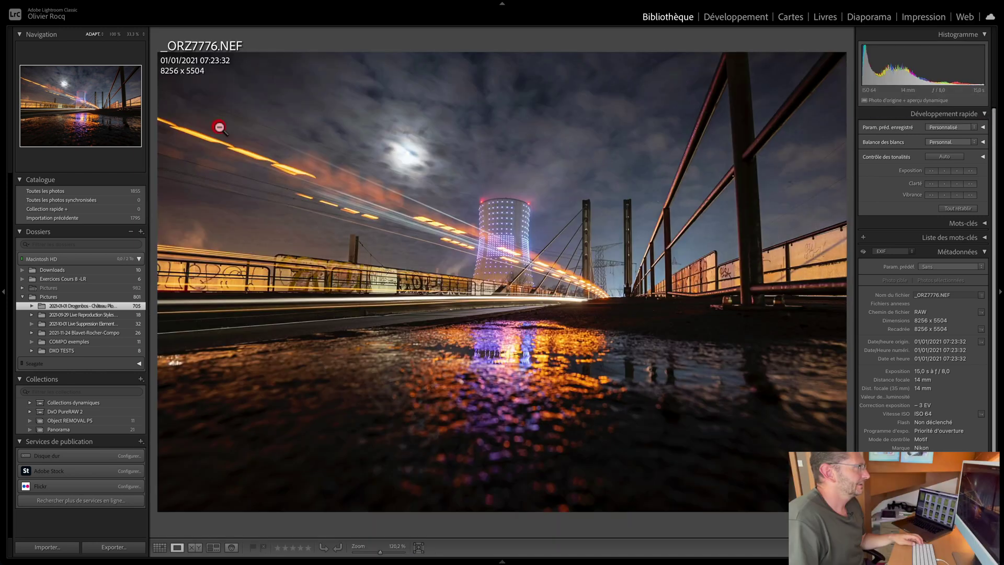
{"action": "key", "text": "d"}
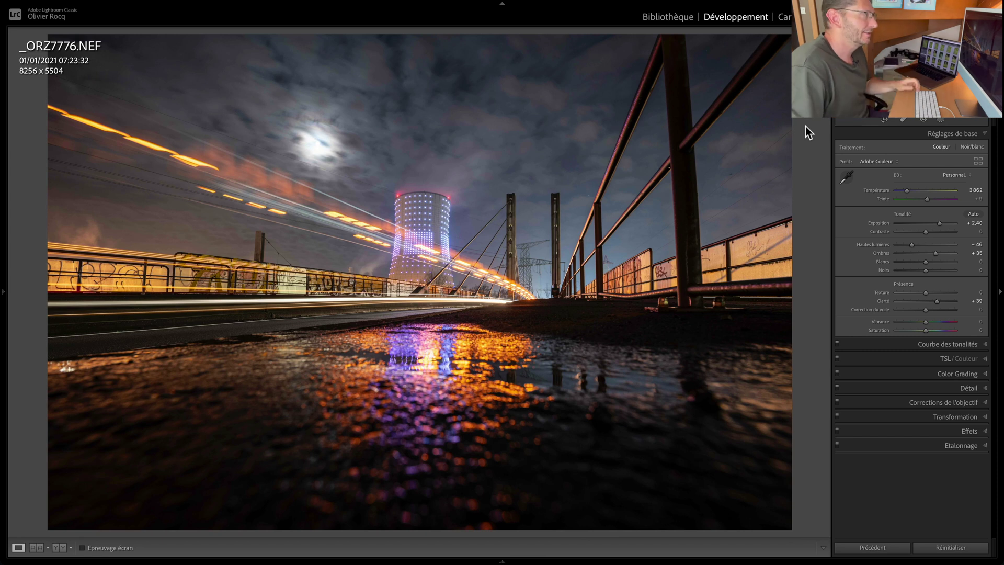
{"action": "key", "text": "g"}
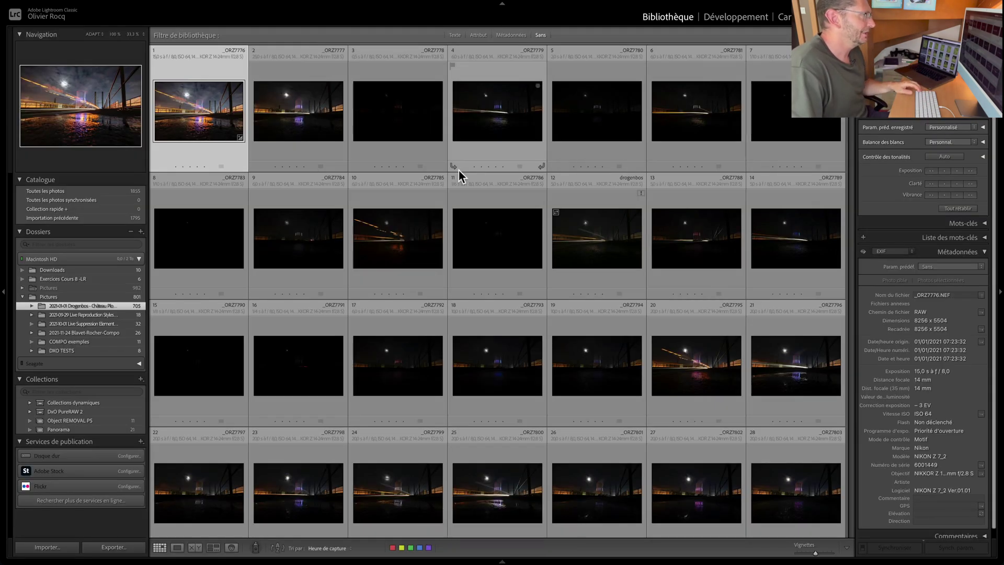
Expand the newly imported Pictures folder in the Lightroom library and inspect its 2022-05-26 Papillons-Roquebrune subfolder
{"action": "left_click", "coordinate": [52, 287]}
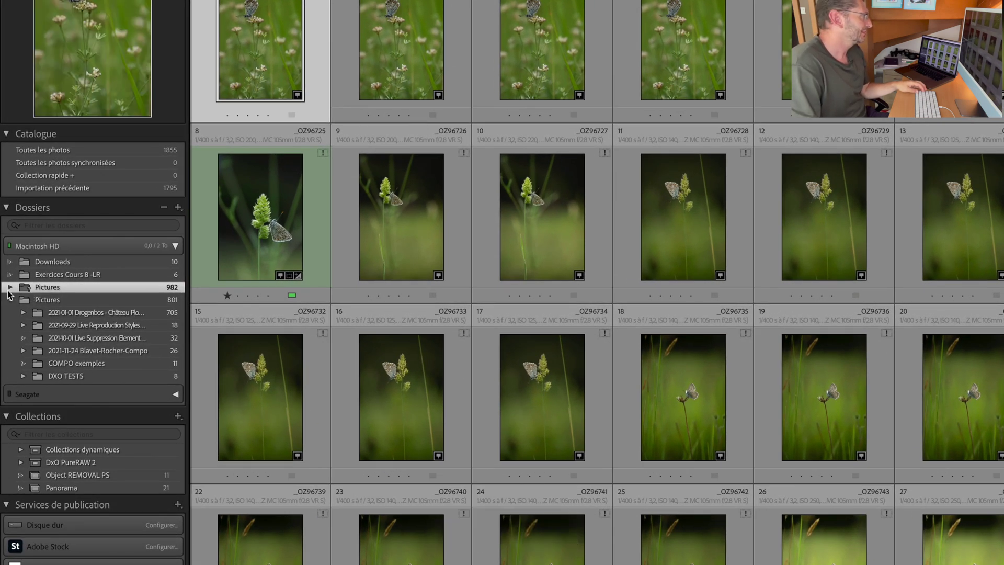
{"action": "left_click", "coordinate": [10, 288]}
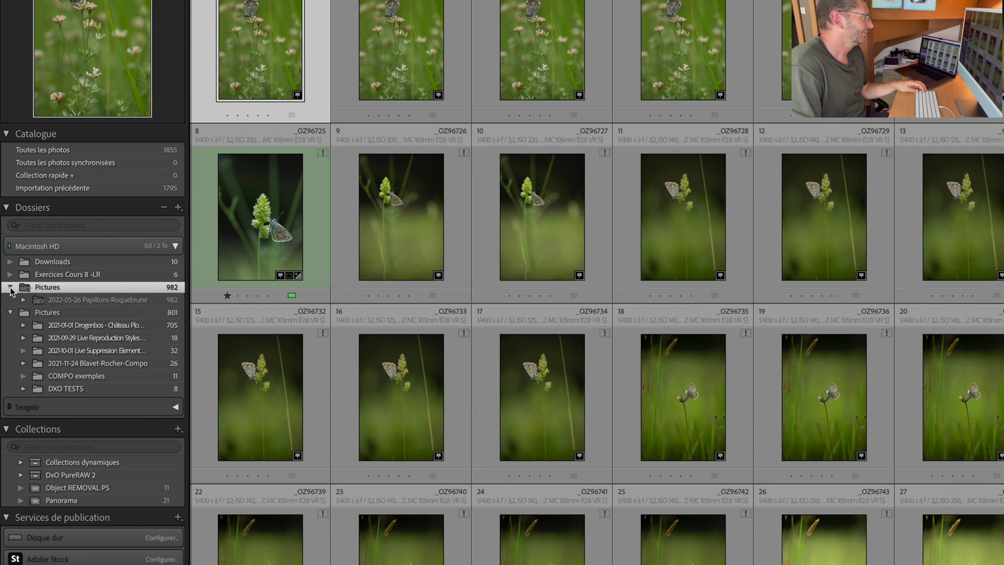
{"action": "left_click", "coordinate": [78, 302]}
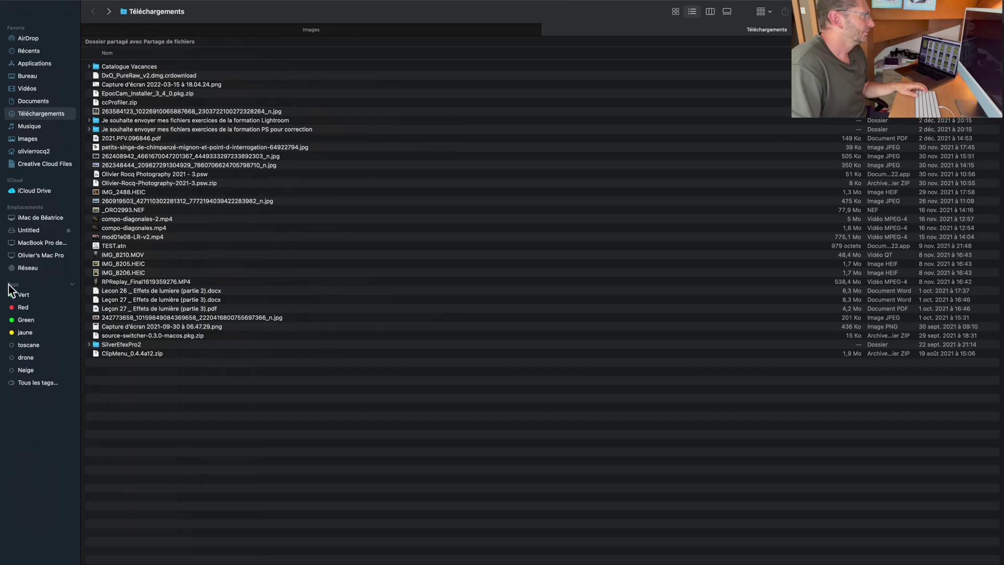
In Finder, copy the 2022-05-26 Papillons-Roquebrune folder from the MacBook Pro's Images folder into the desktop computer's Images folder
{"action": "left_click", "coordinate": [39, 242]}
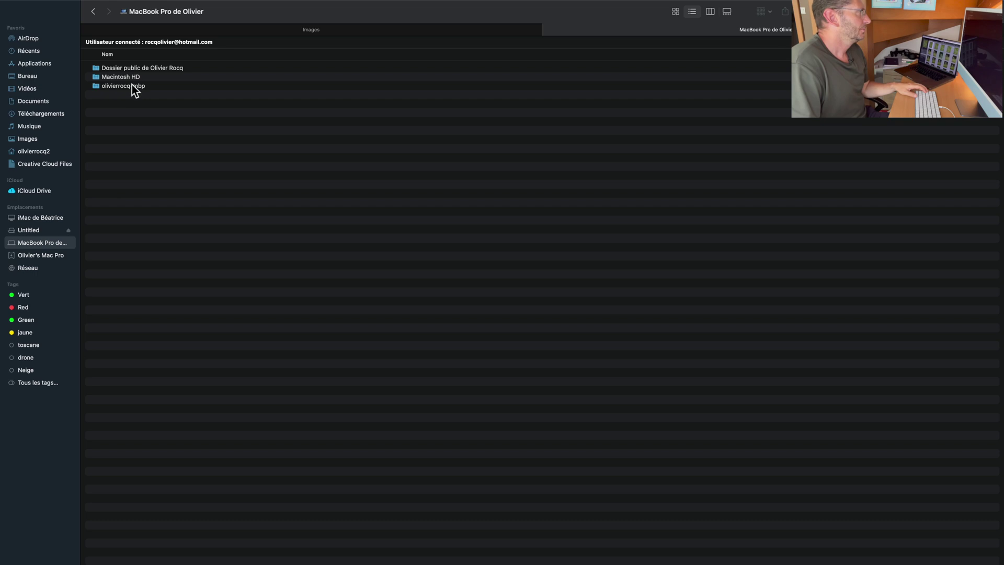
{"action": "double_click", "coordinate": [132, 85]}
{"action": "left_click", "coordinate": [128, 117]}
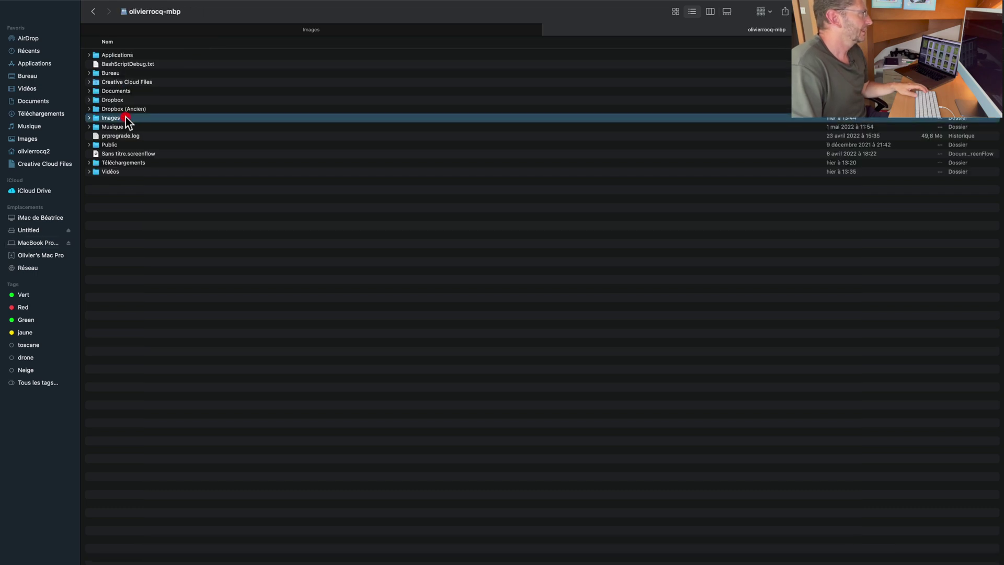
{"action": "double_click", "coordinate": [127, 117]}
{"action": "left_click", "coordinate": [141, 255]}
{"action": "key", "text": "super"}
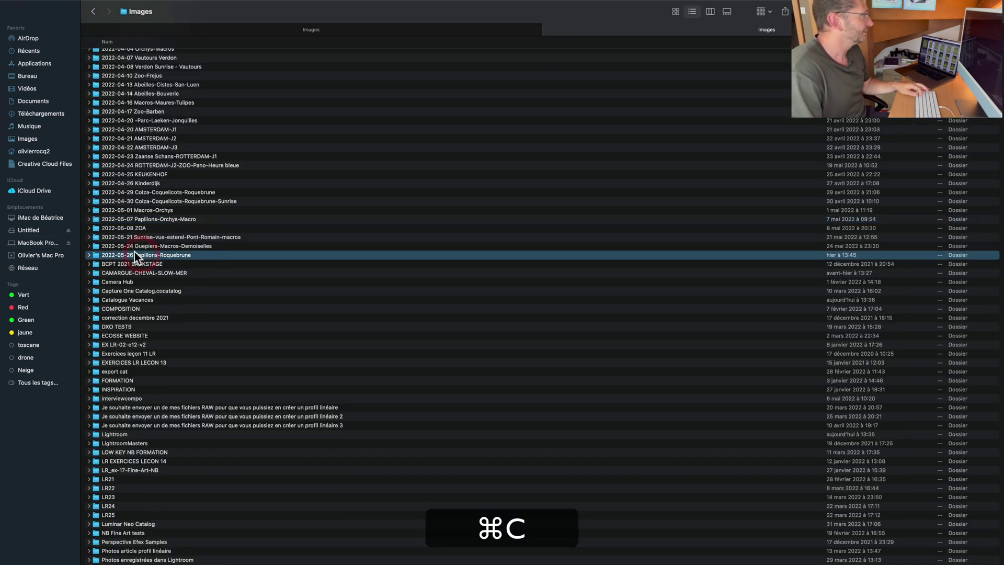
{"action": "left_click", "coordinate": [24, 139]}
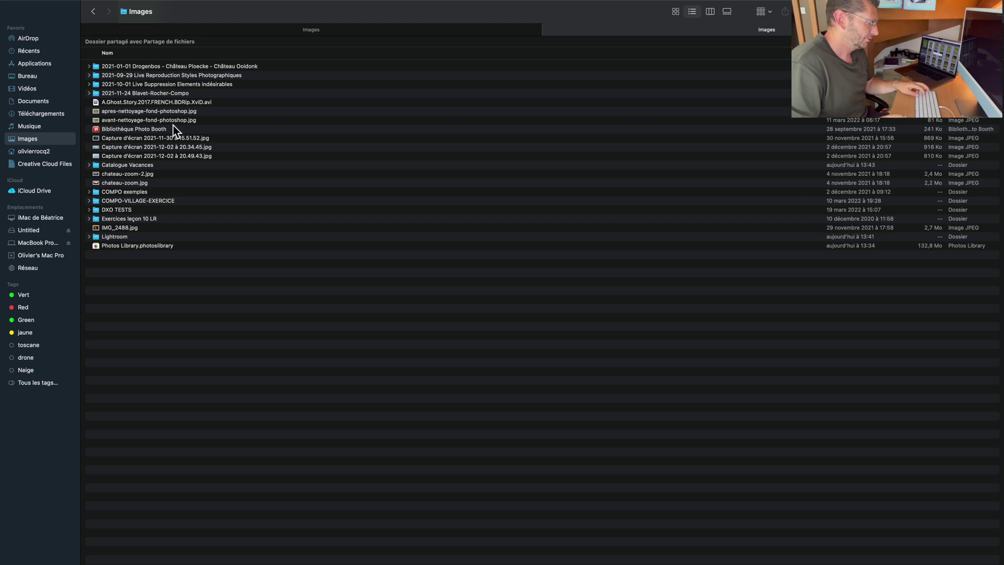
{"action": "key", "text": "super"}
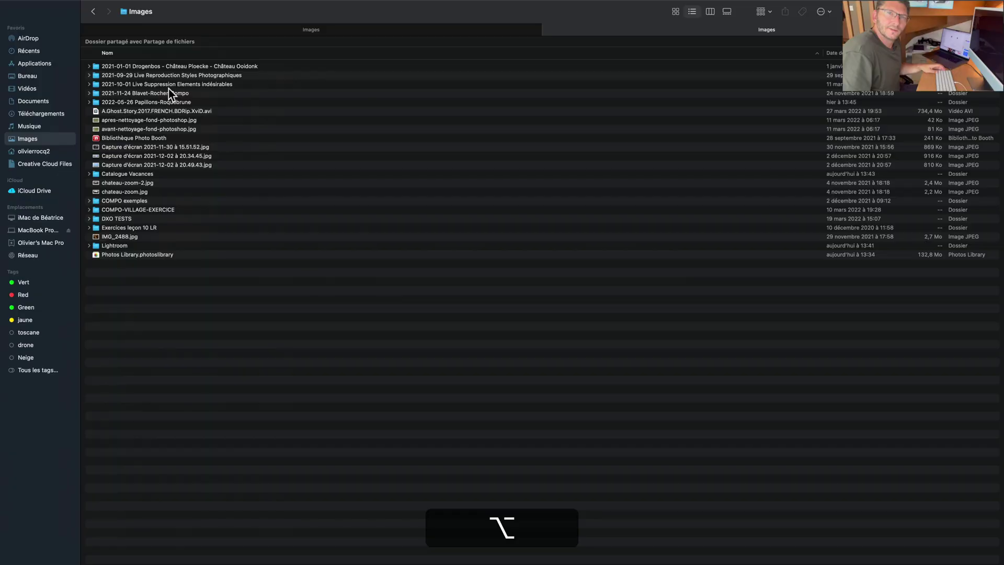
{"action": "key", "text": "ctrl"}
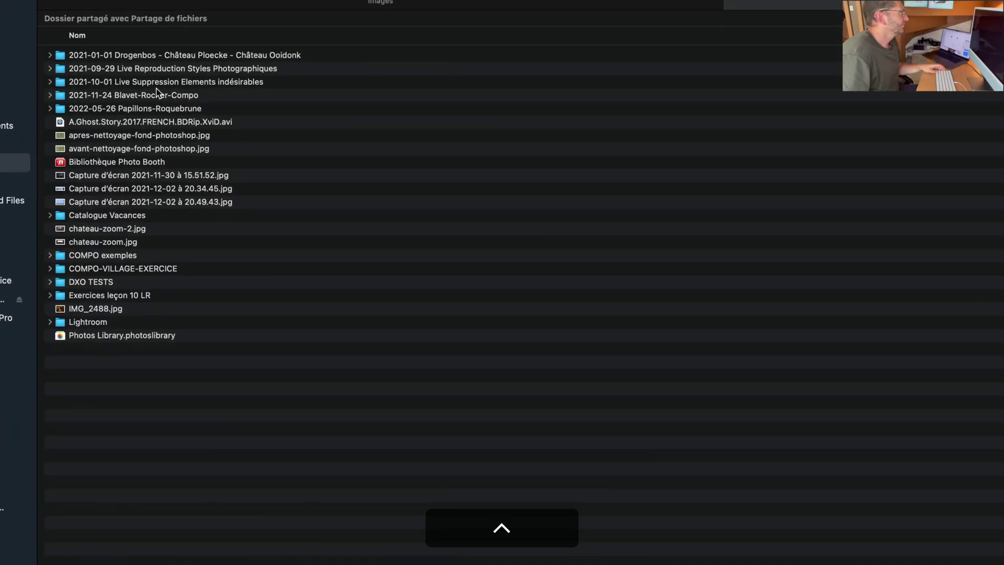
Switch back to Lightroom and relink the missing 2022-05-26 Papillons-Roquebrune folder to its copy in the desktop's Images folder
{"action": "key", "text": "super+Tab"}
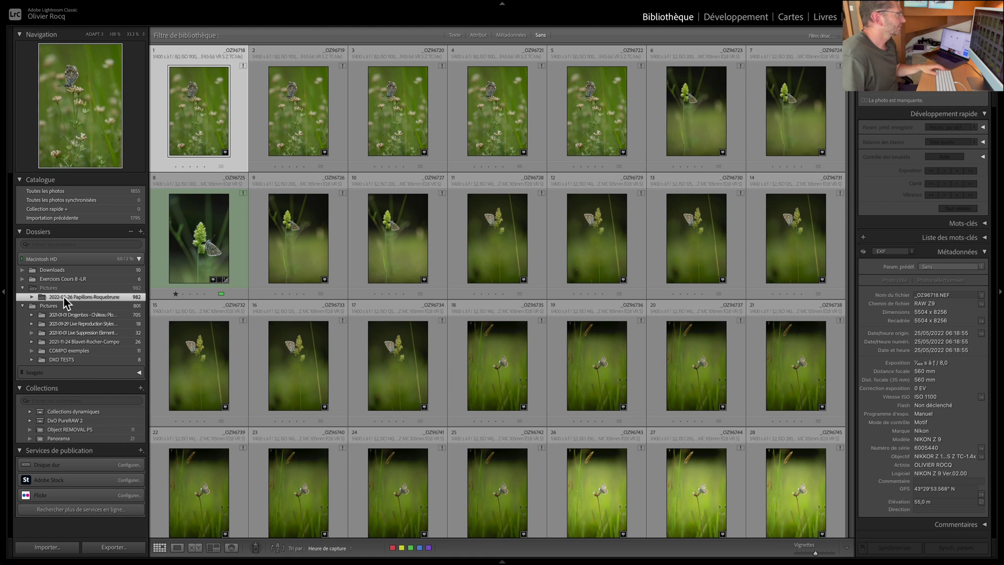
{"action": "left_click", "coordinate": [64, 297]}
{"action": "left_click", "coordinate": [188, 251]}
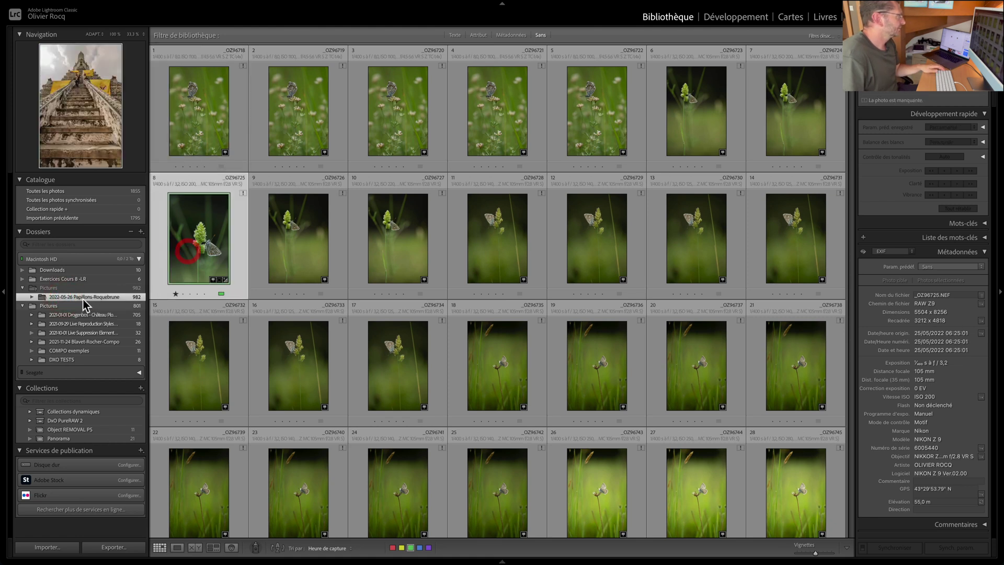
{"action": "right_click", "coordinate": [80, 297]}
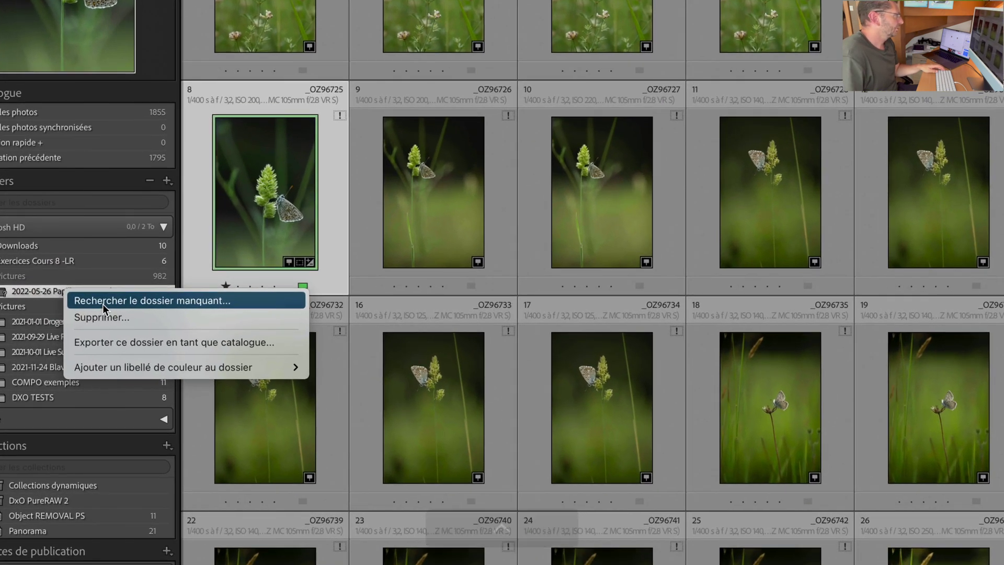
{"action": "left_click", "coordinate": [102, 303]}
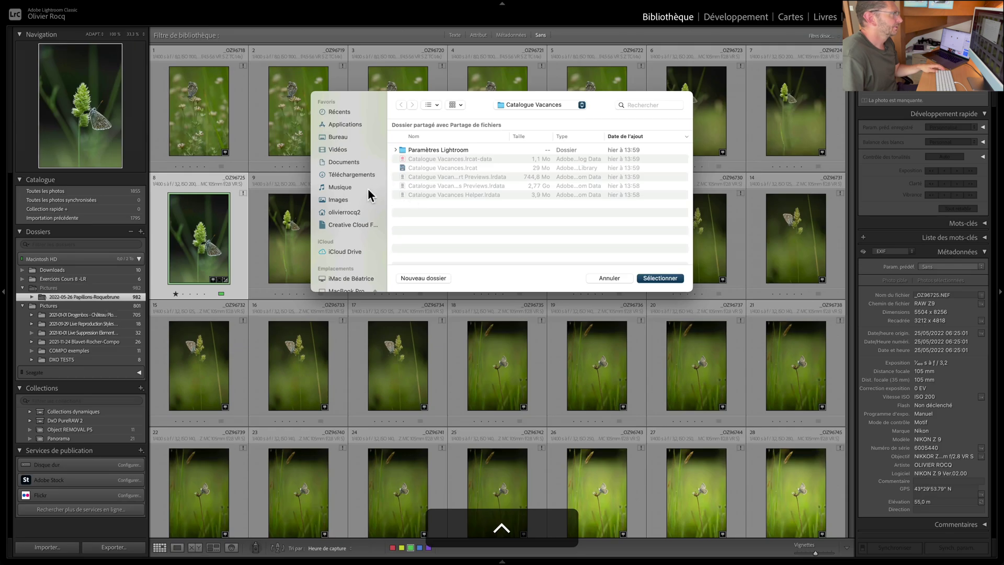
{"action": "left_click", "coordinate": [360, 199]}
{"action": "left_click", "coordinate": [454, 150]}
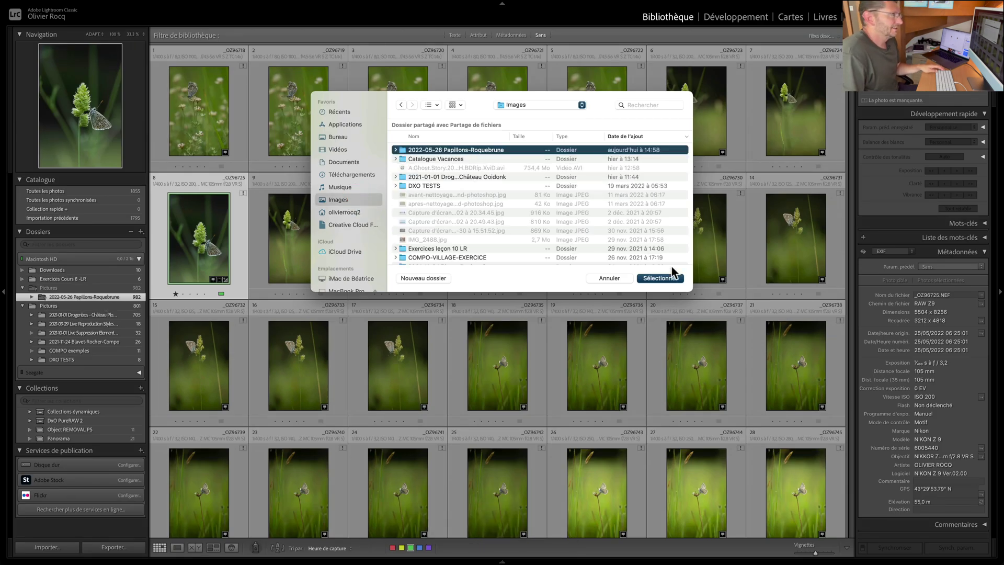
{"action": "left_click", "coordinate": [662, 280]}
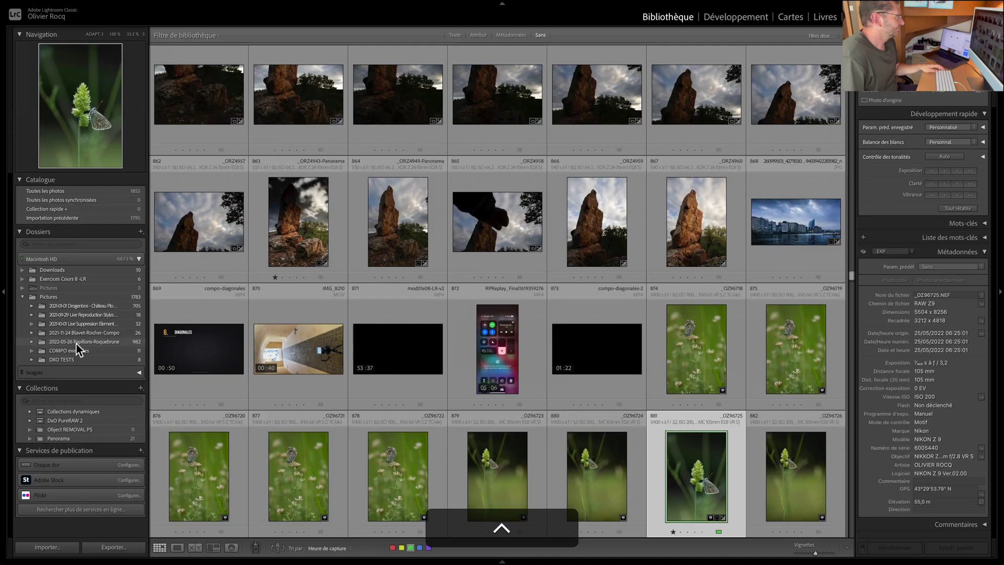
Check _OZ96725.NEF in the relinked 2022-05-26 Papillons-Roquebrune folder, in loupe view and in Develop with the Crop tool
{"action": "left_click", "coordinate": [79, 343]}
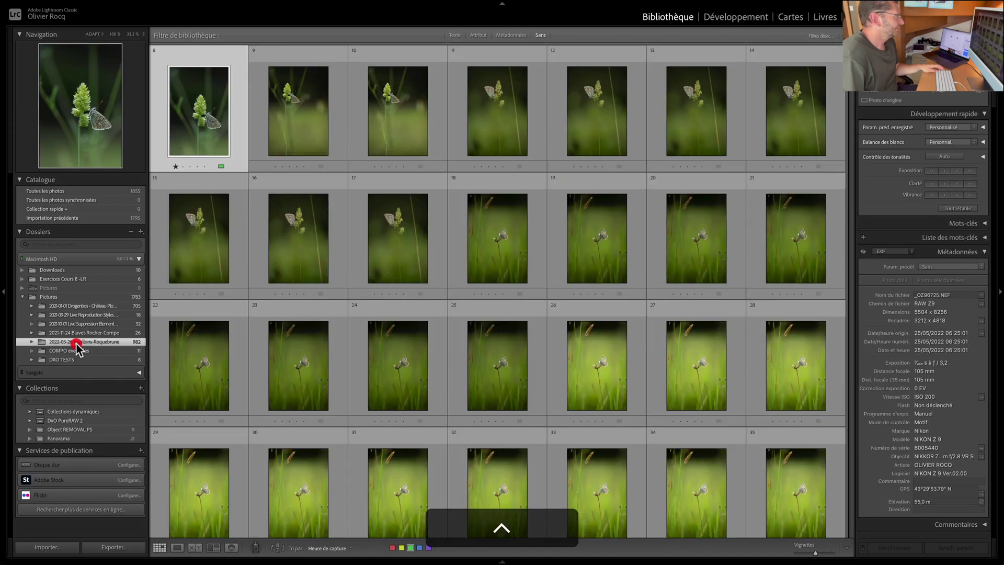
{"action": "double_click", "coordinate": [196, 114]}
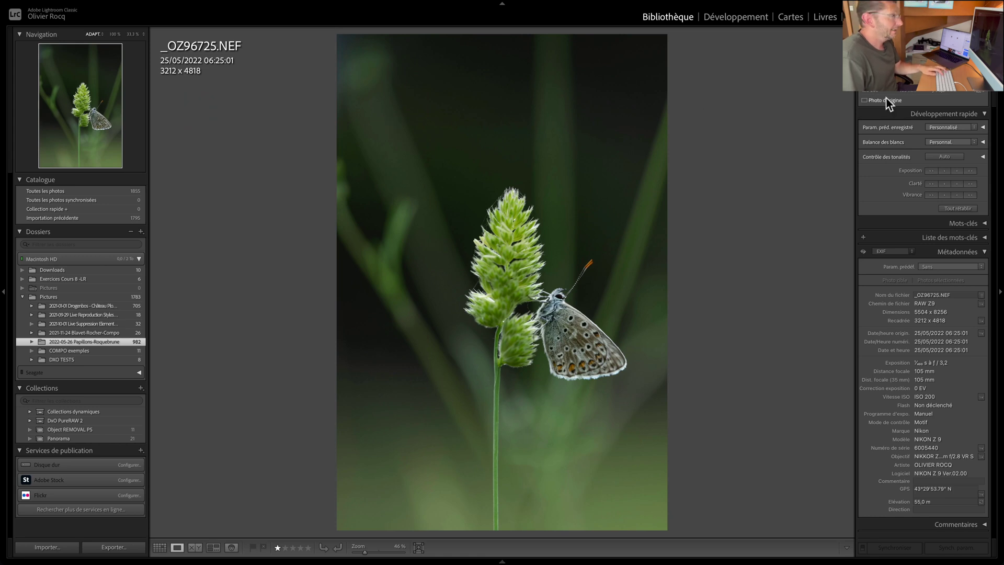
{"action": "key", "text": "d"}
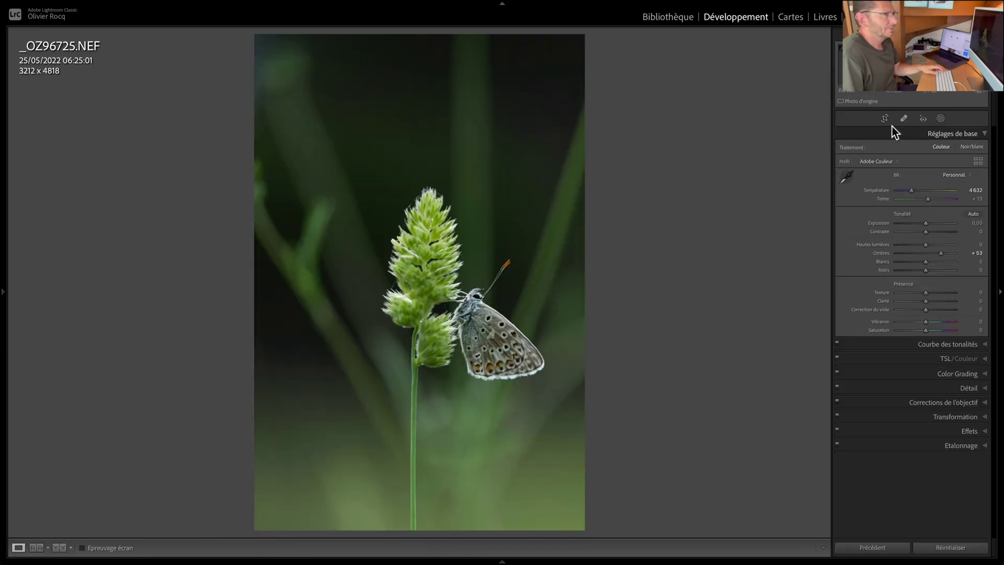
{"action": "left_click", "coordinate": [885, 118]}
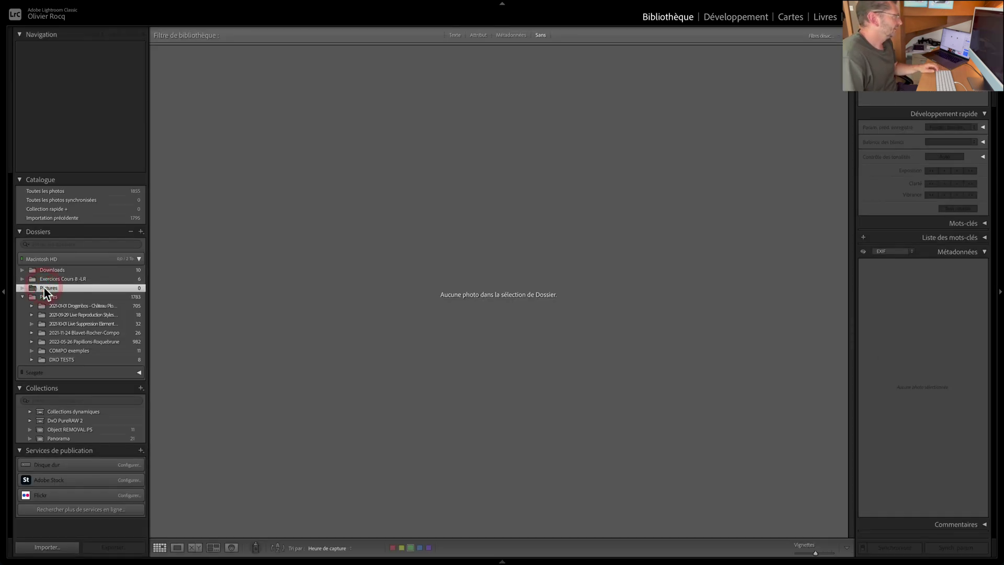
Remove the empty Pictures folder left above the main Pictures folder in the library's folder list
{"action": "right_click", "coordinate": [44, 288]}
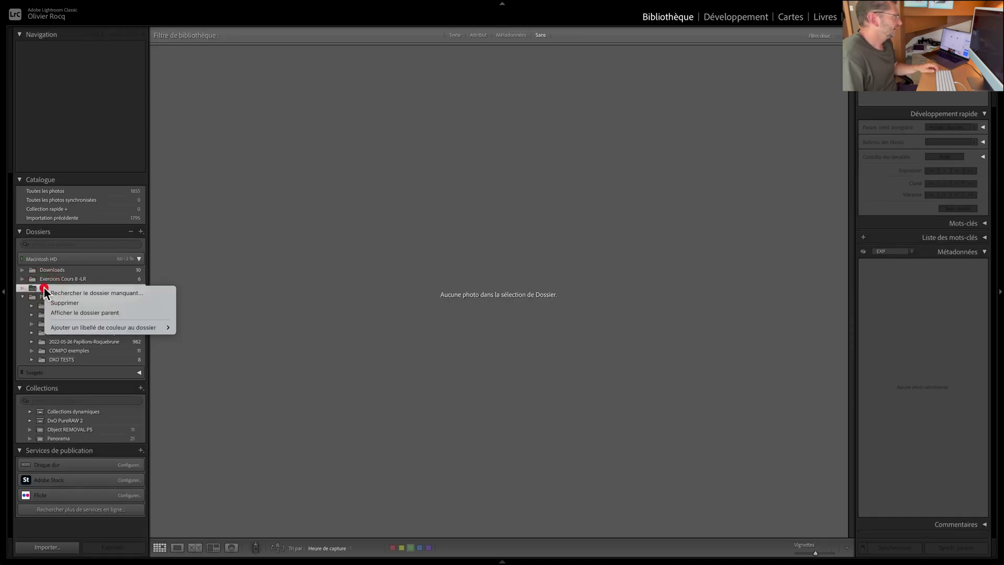
{"action": "left_click", "coordinate": [58, 302]}
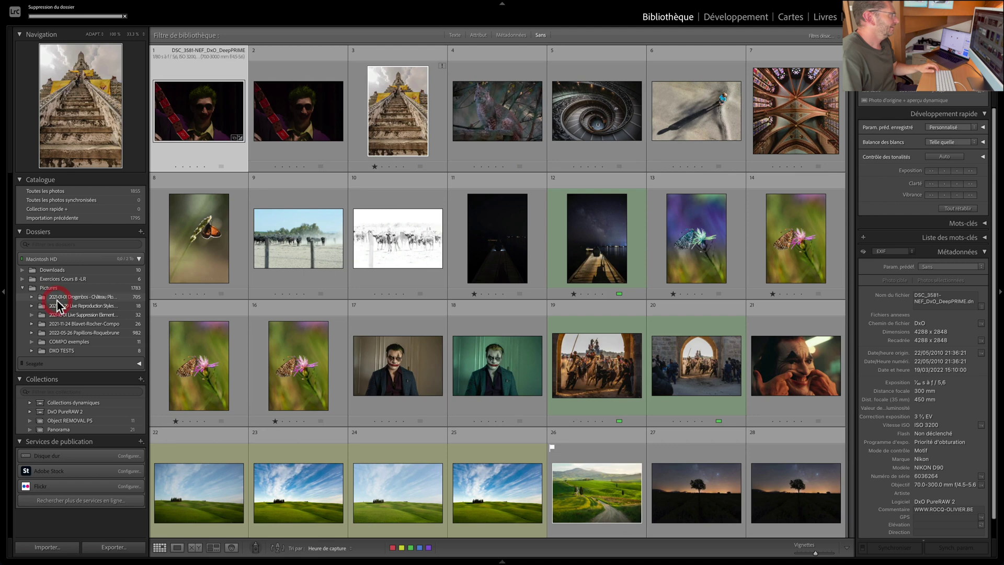